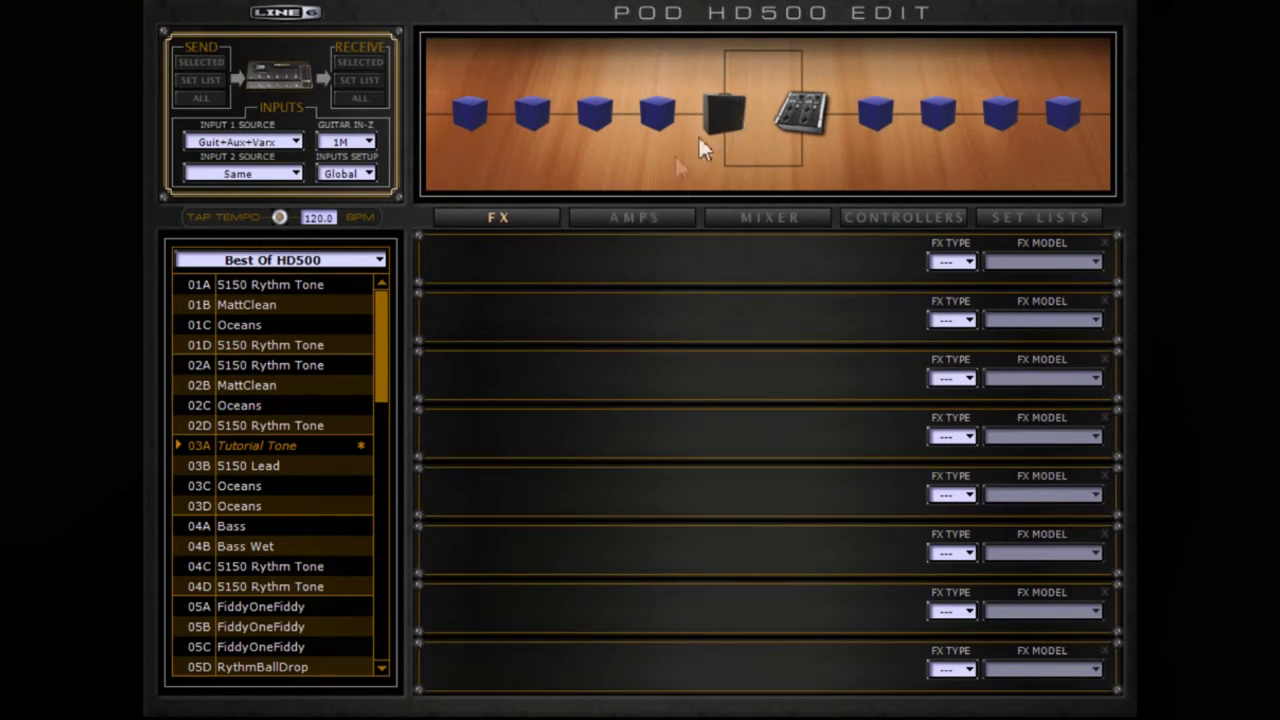
Step: Choose PV Panama Pre as the amp model for Amp A
left_click(644, 217)
left_click(548, 378)
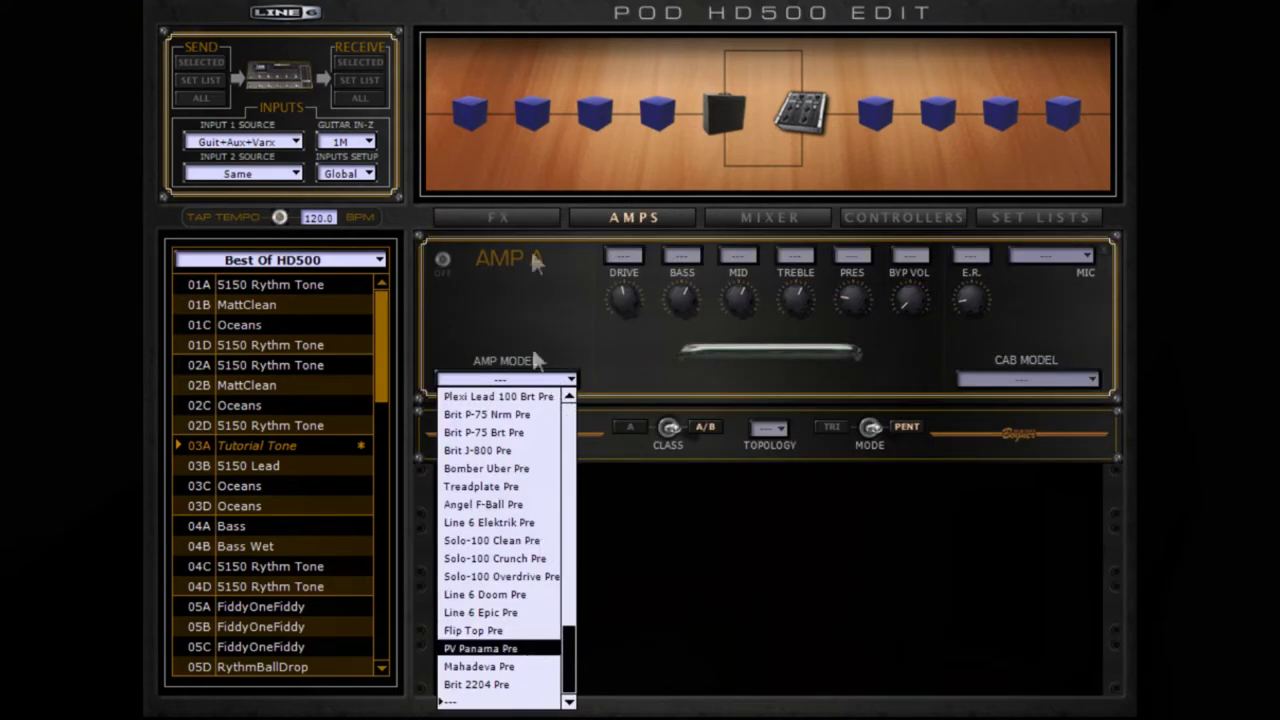
left_click(528, 648)
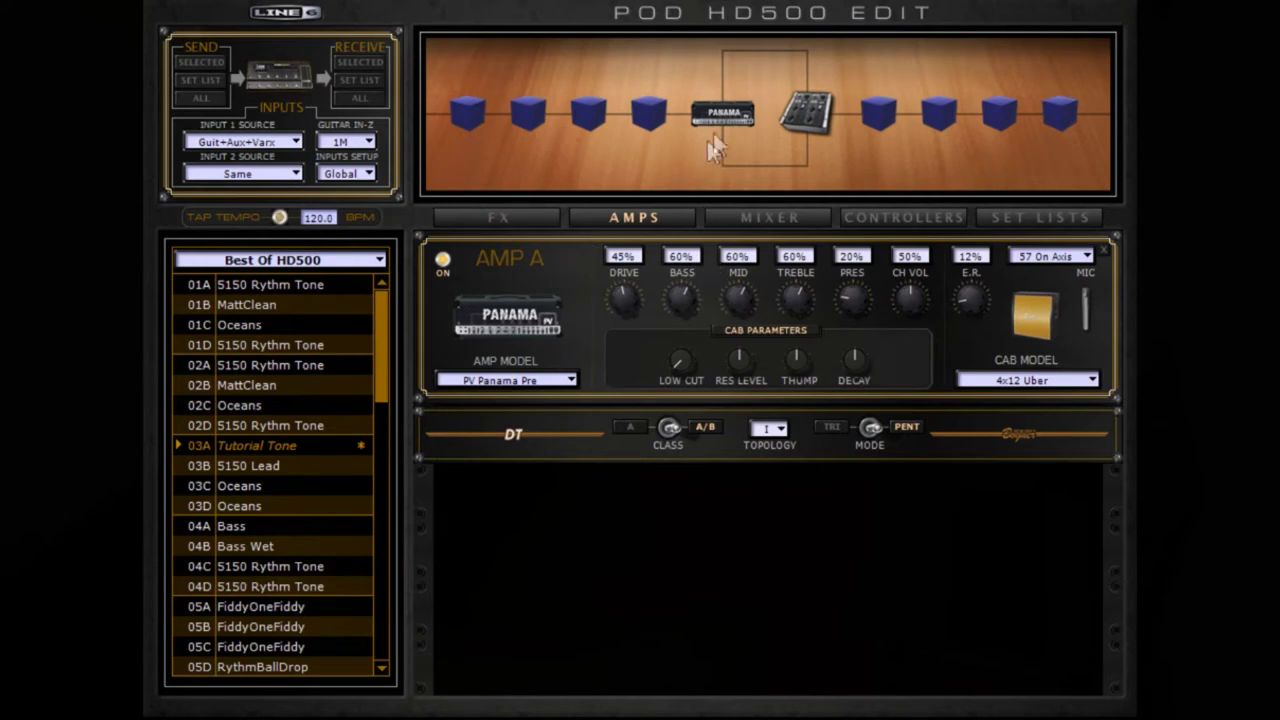
Step: Split the chain into parallel paths and set Amp B to PV Panama Pre as well
left_click_drag(728, 114, 722, 72)
left_click(524, 616)
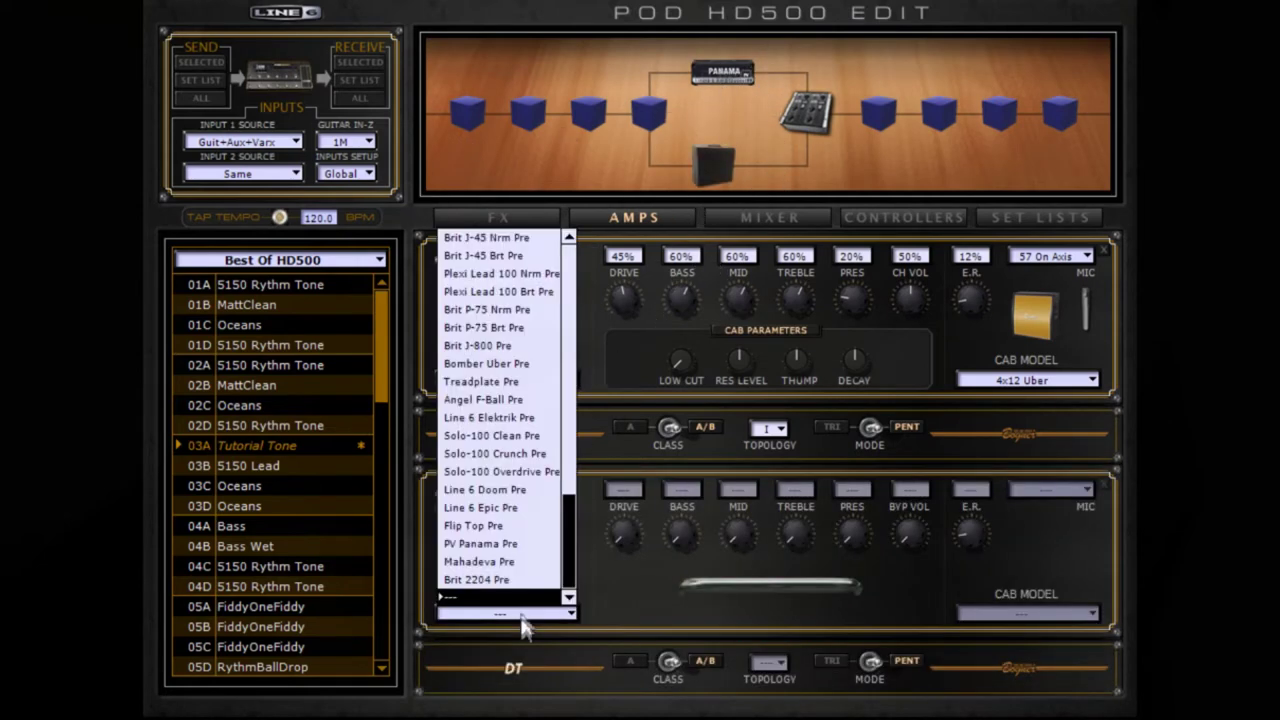
left_click(522, 545)
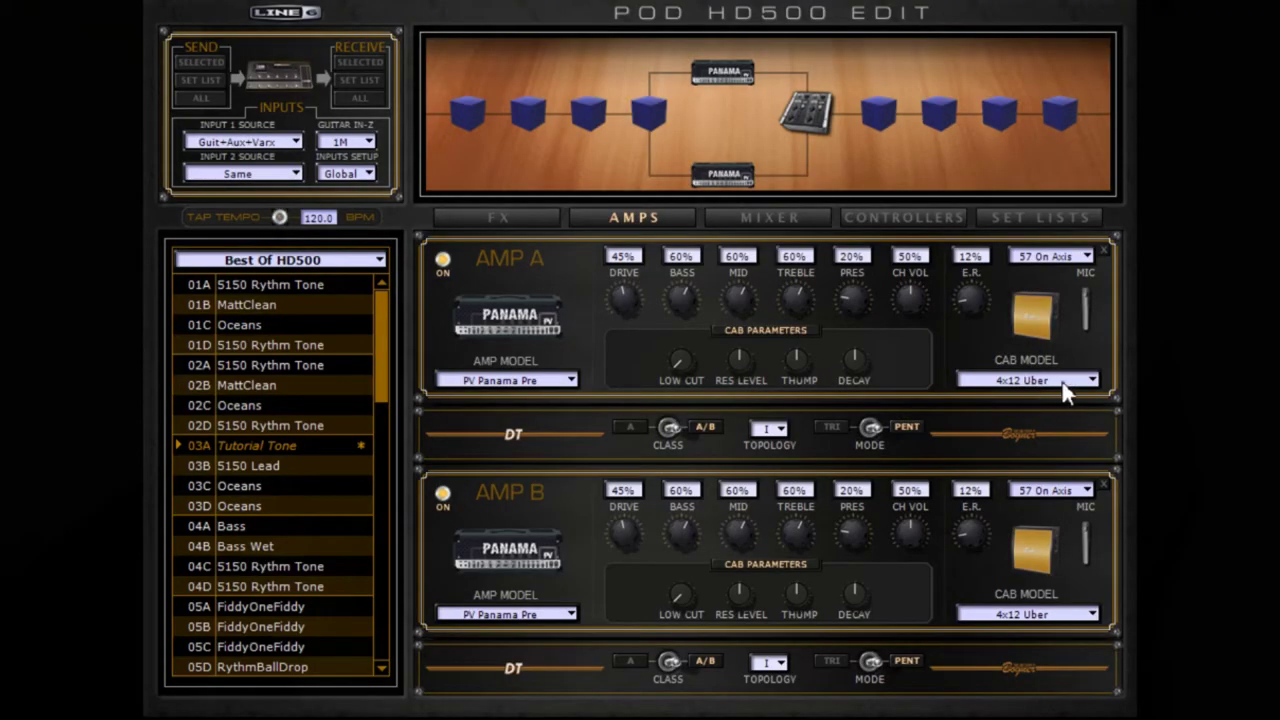
Step: Give Amp A a 4x12 XXL V-30 cab with a 409 Dynamic mic
left_click(1062, 382)
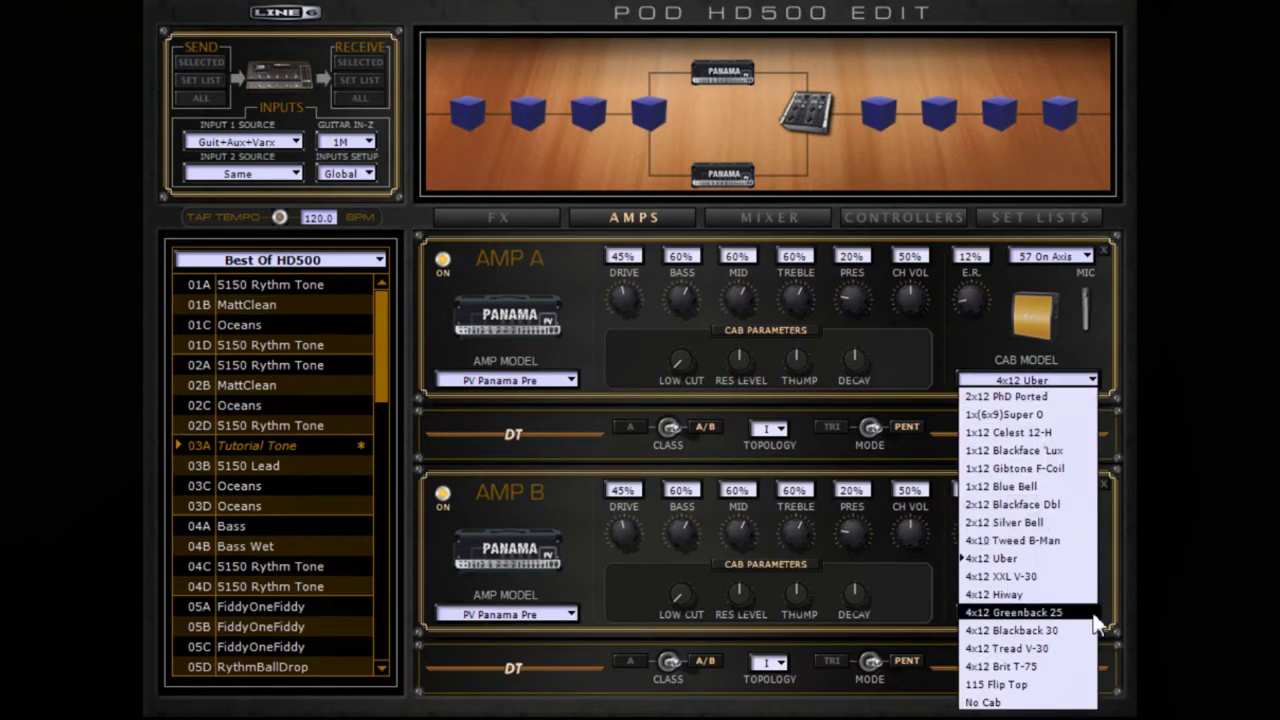
left_click(1031, 578)
left_click(1063, 259)
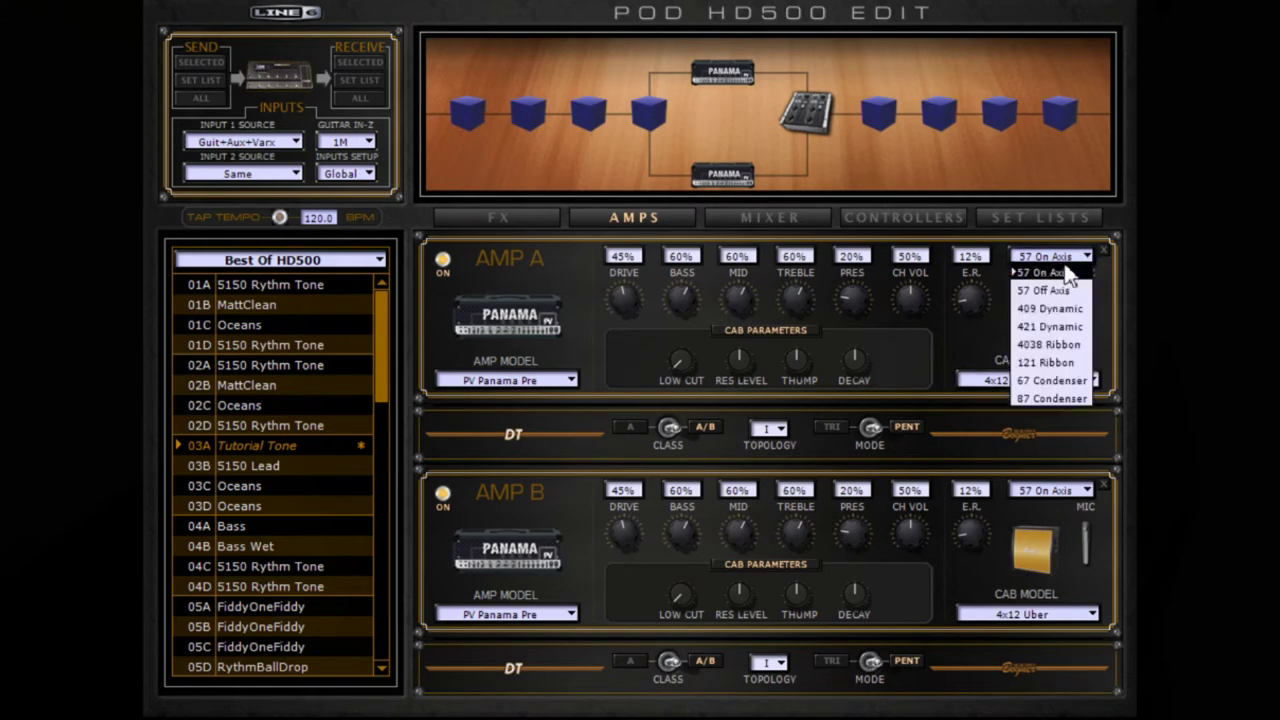
left_click(1045, 306)
Step: Give Amp B a 4x12 Tread V-30 cab, keeping the 57 On Axis mic
left_click(1028, 612)
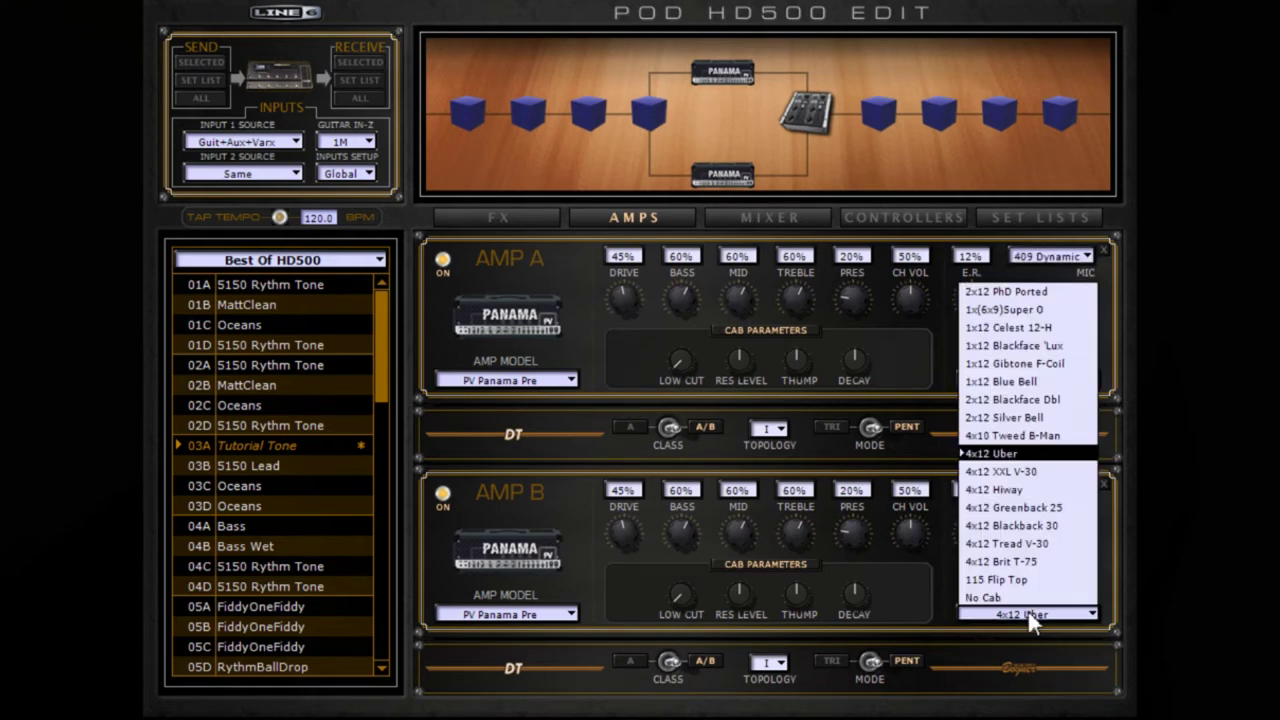
left_click(1040, 545)
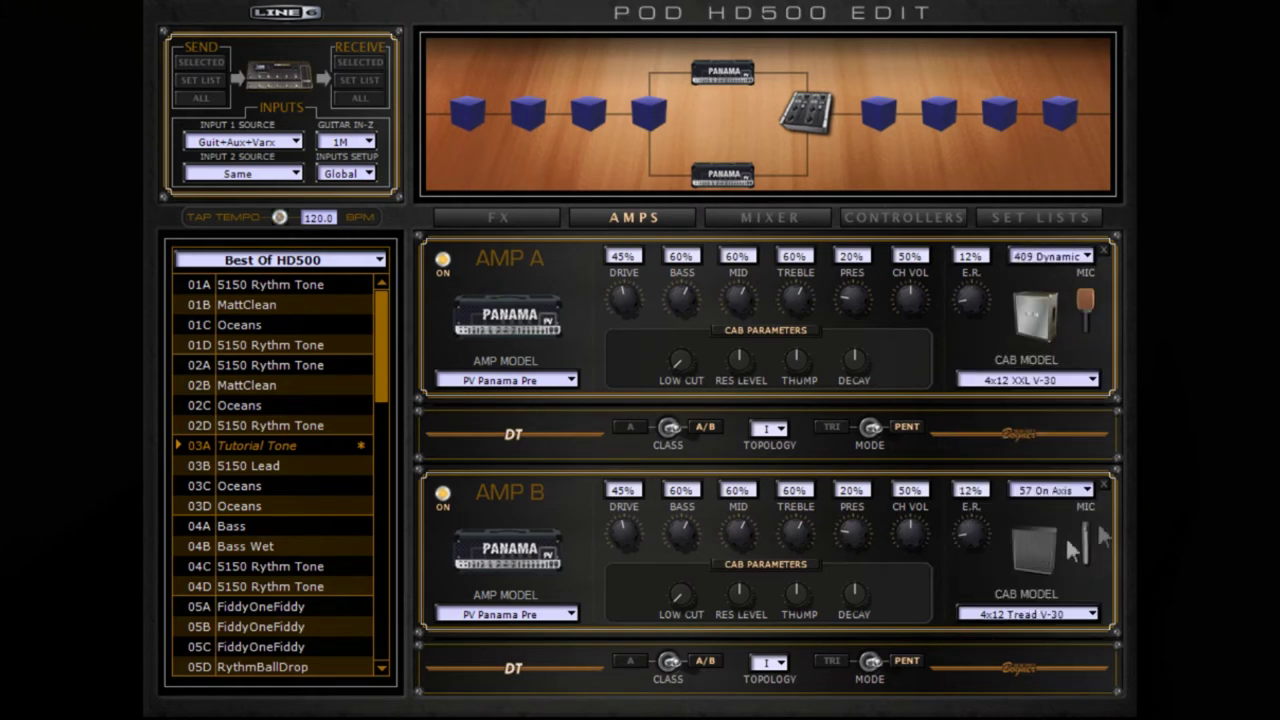
left_click(1067, 492)
left_click(1045, 491)
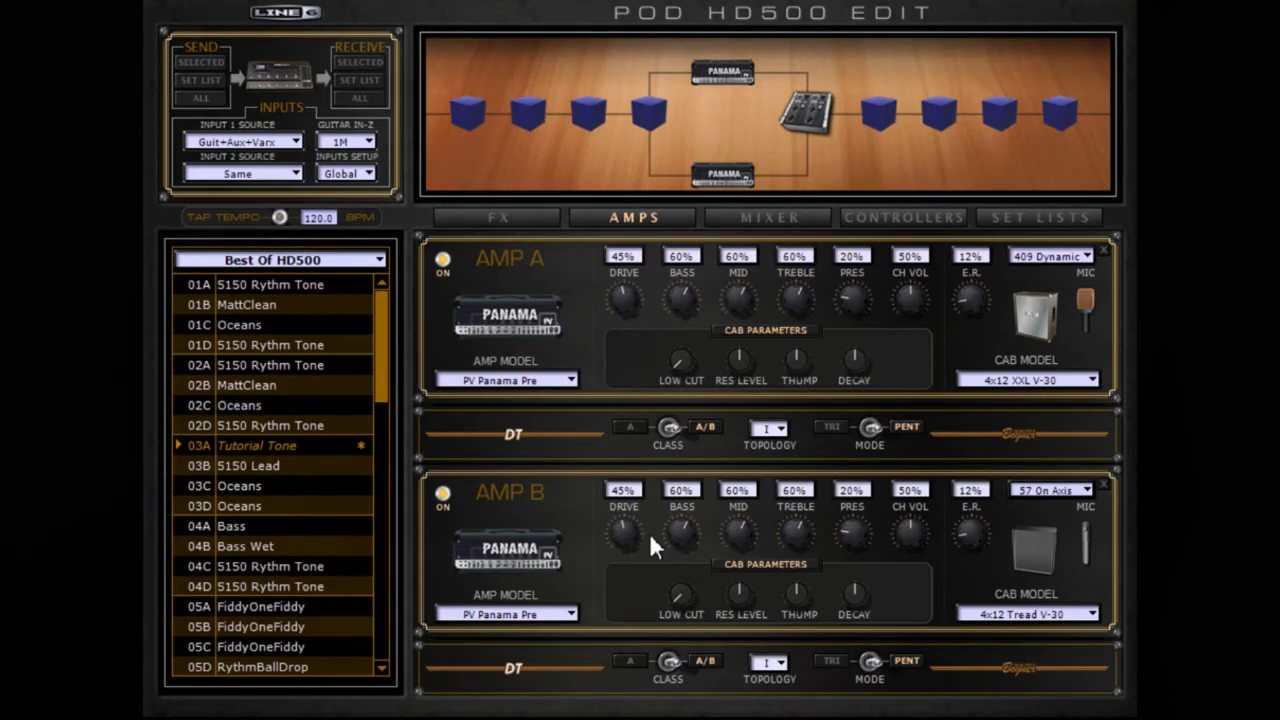
Step: Enter 20 as the Drive value for Amp A and for Amp B
left_click(635, 252)
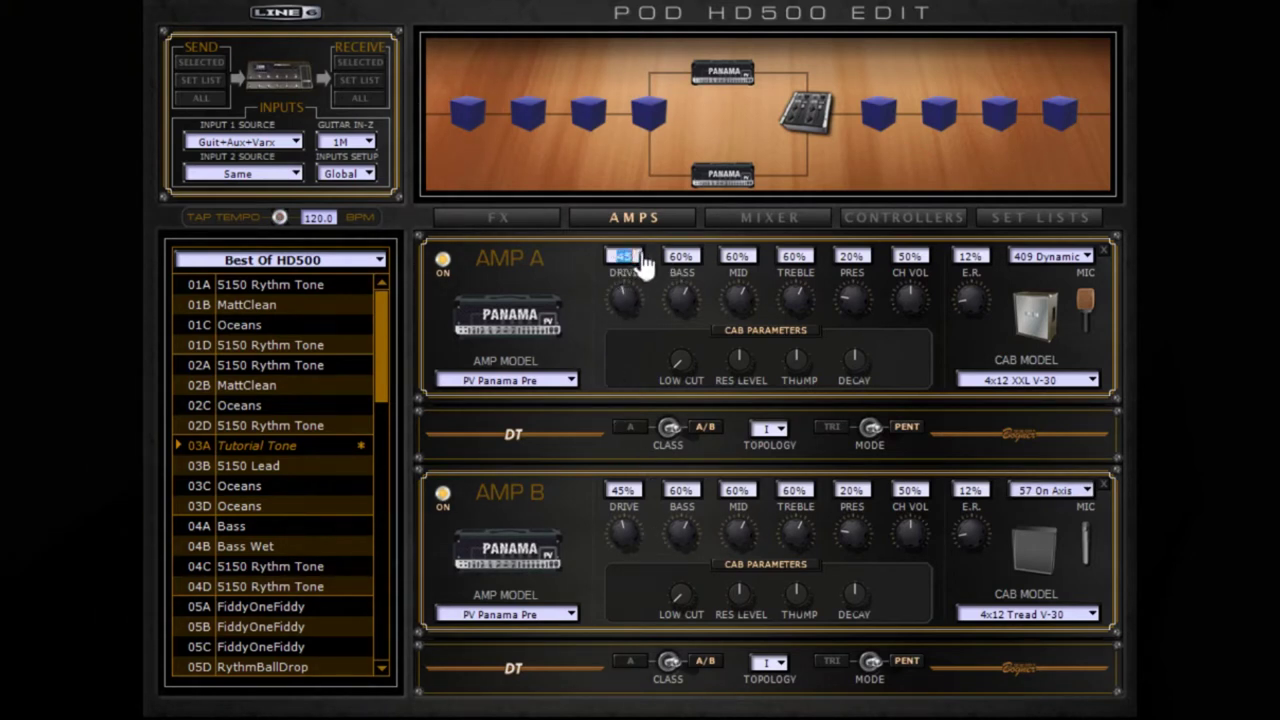
type("20")
key("Return")
type("2")
key("Return")
left_click(528, 112)
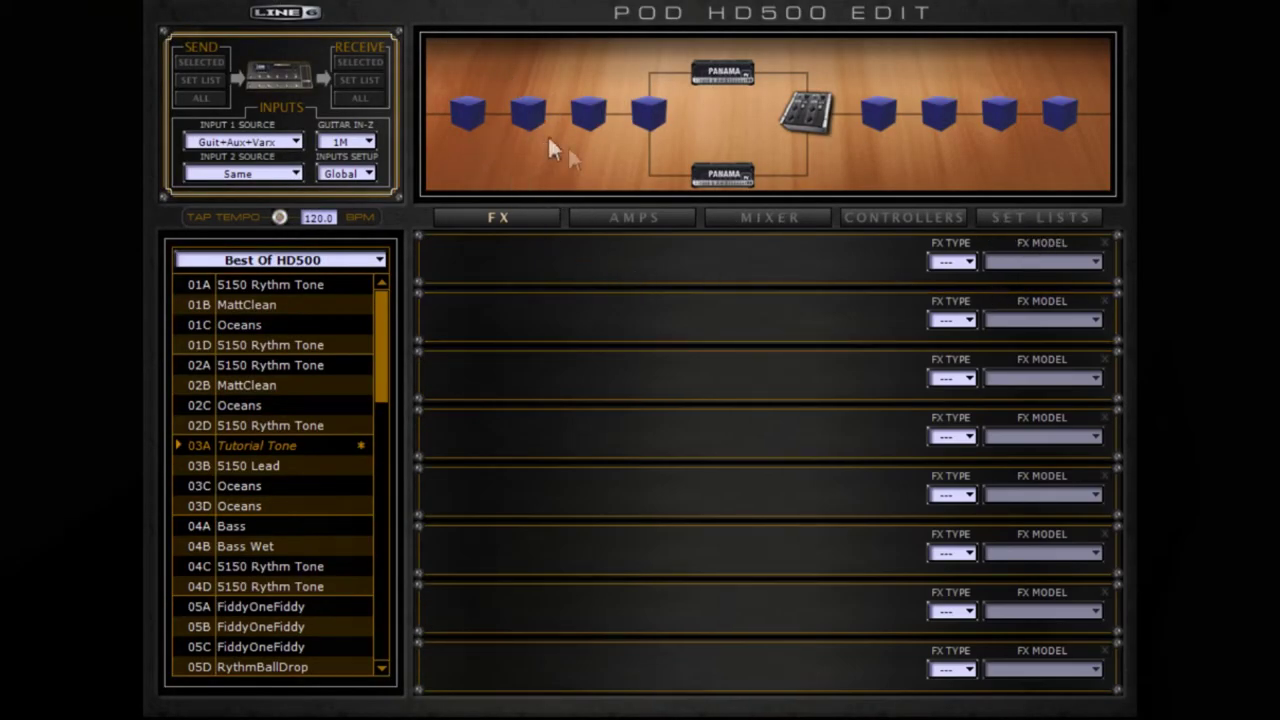
Step: Put a Dist-type Screamer model in the second effect slot and adjust its drive
left_click(955, 320)
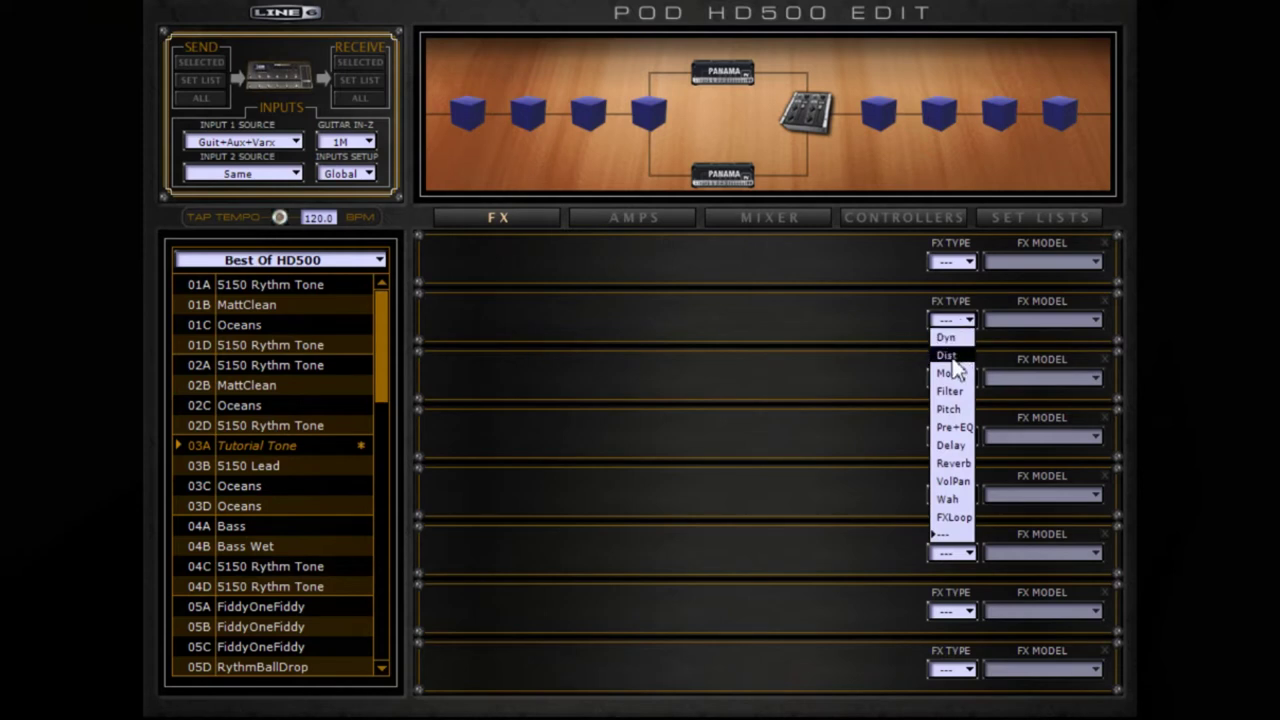
left_click(950, 356)
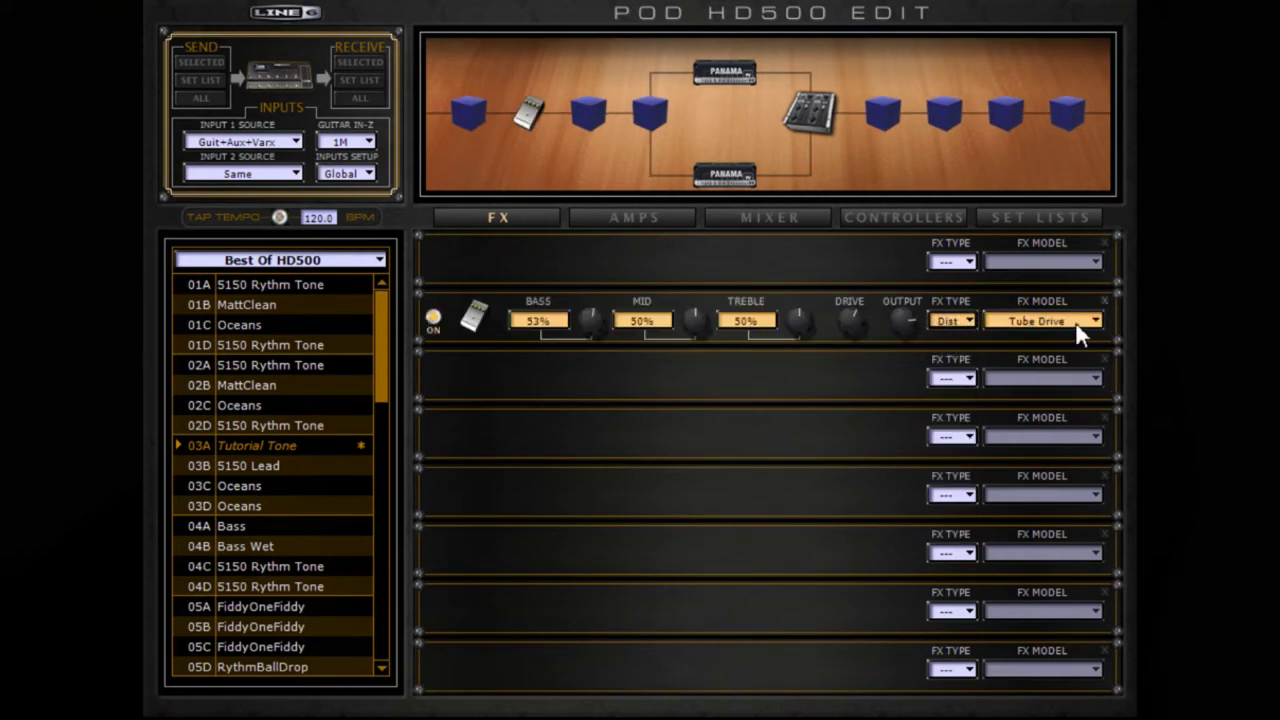
left_click(1075, 322)
left_click(1036, 356)
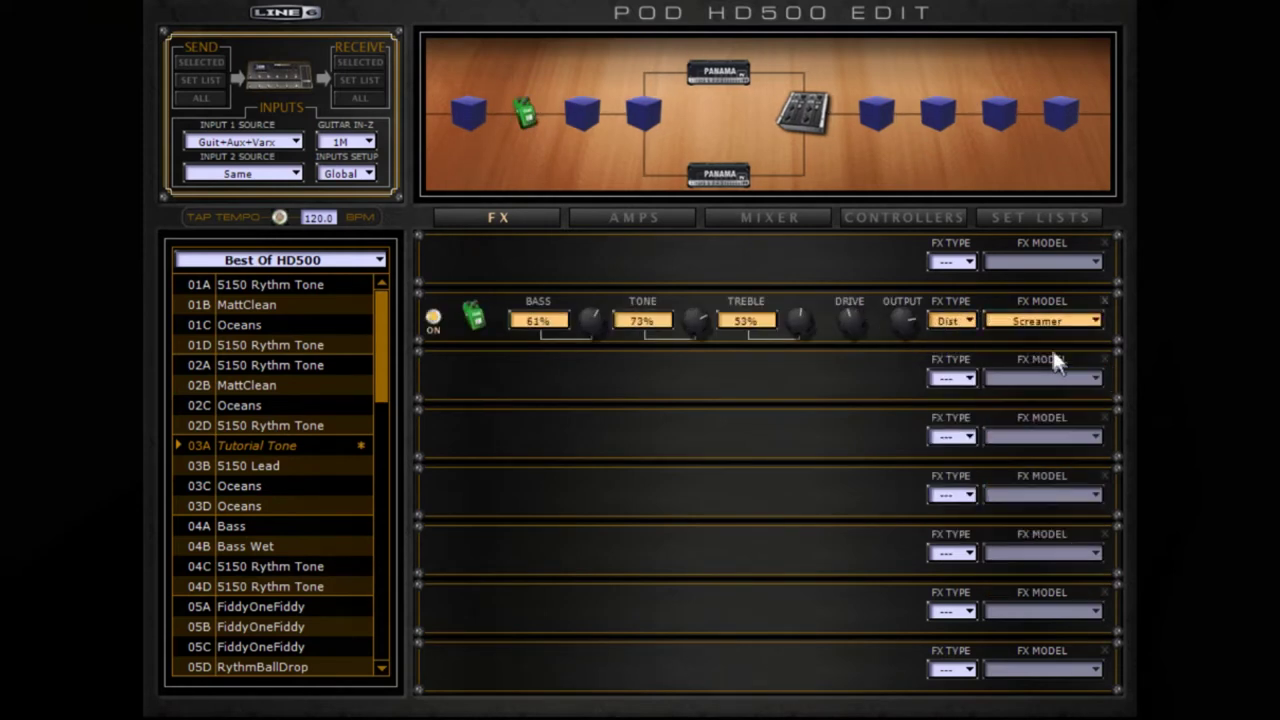
left_click_drag(848, 320, 845, 410)
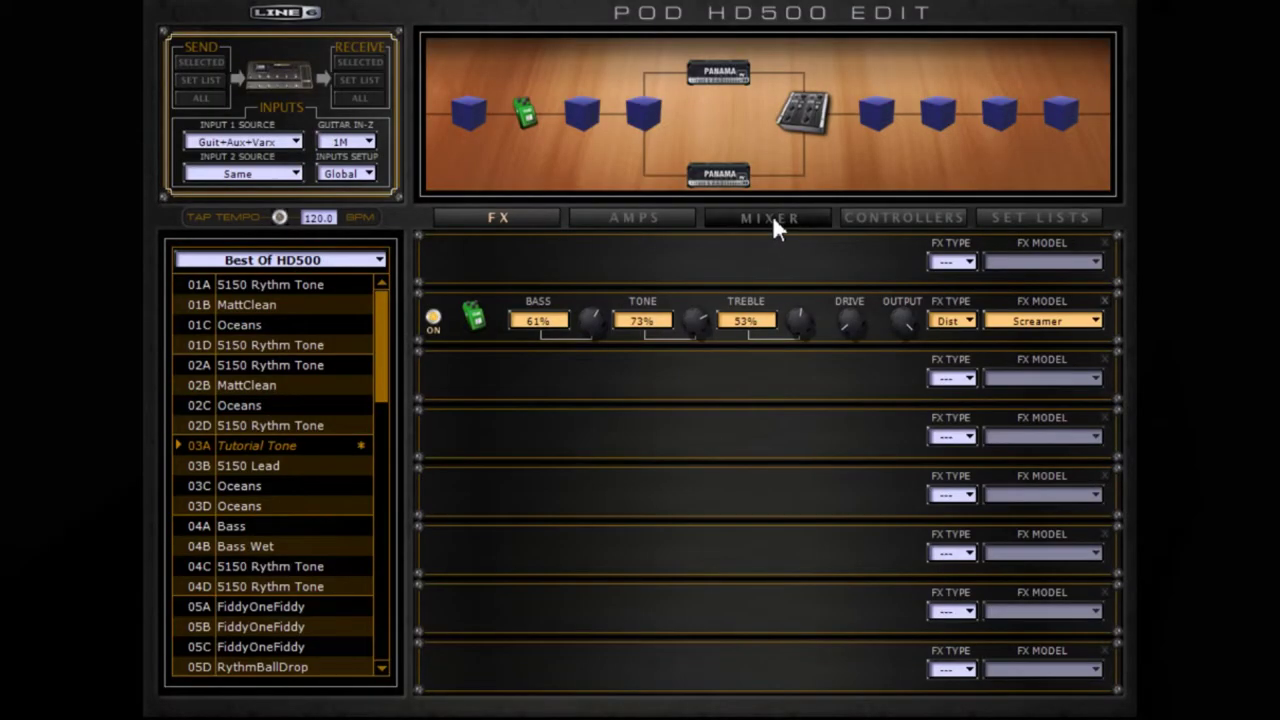
Step: In the mixer, set the Path A and Path B pan values to Center
left_click(772, 215)
double_click(543, 396)
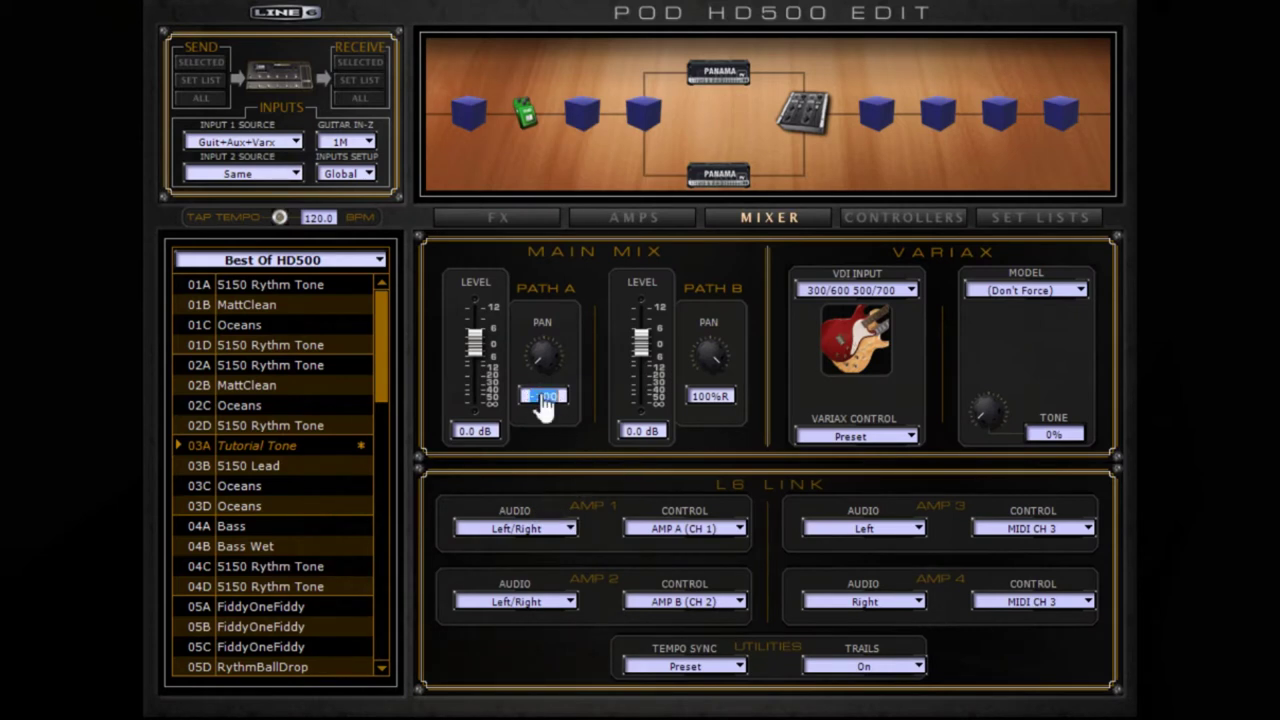
type("c")
key("Return")
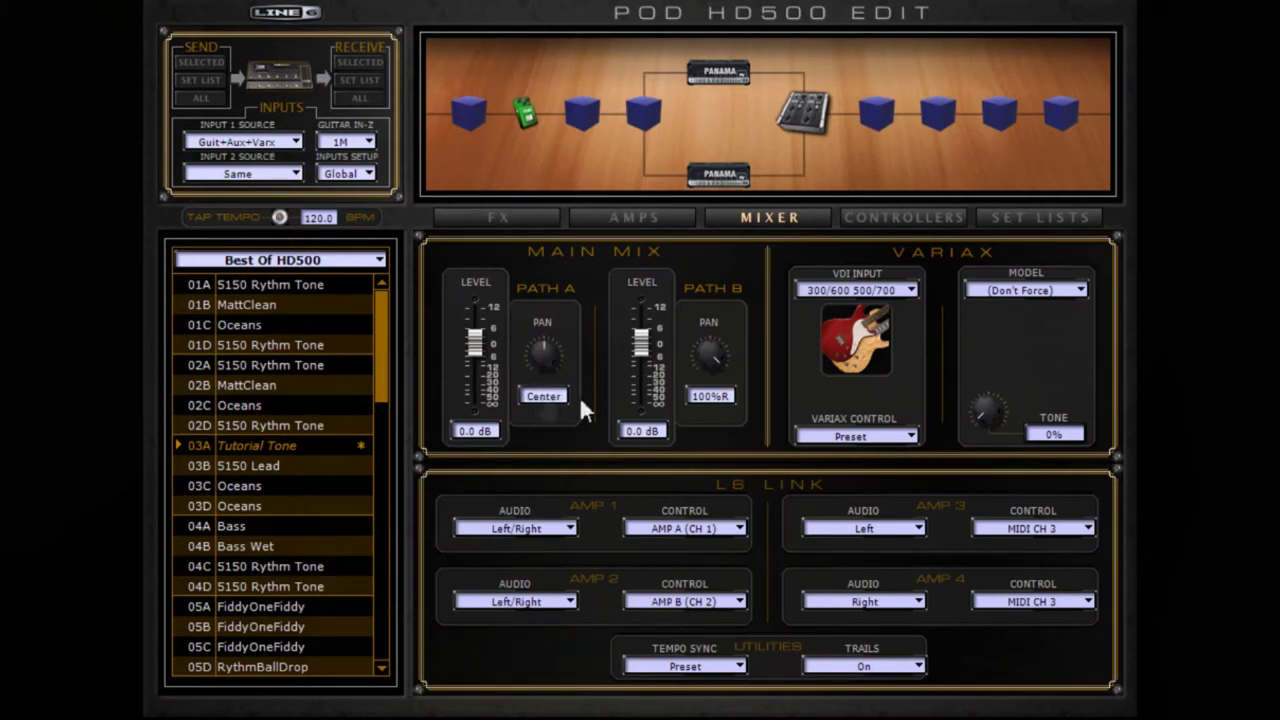
double_click(708, 397)
type("c")
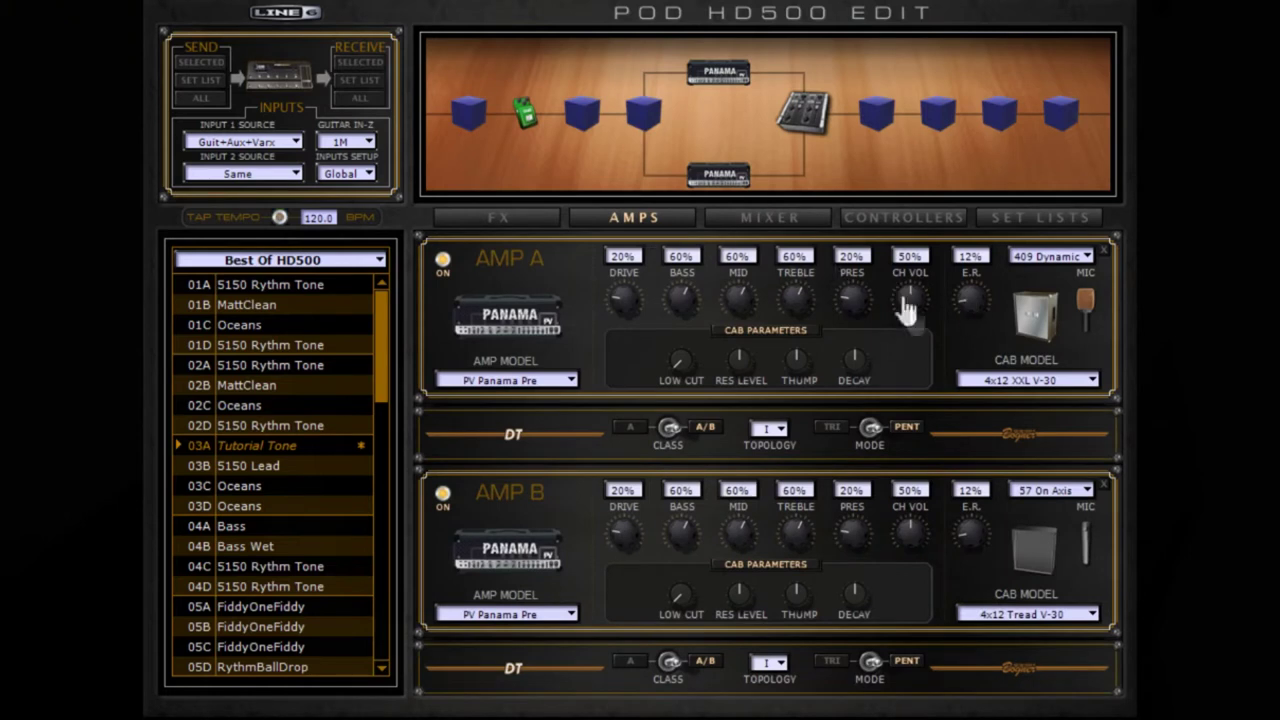
Step: Drag the CH VOL knobs of Amp A and Amp B down to 40%
left_click_drag(909, 305, 911, 310)
left_click_drag(909, 538, 908, 550)
Step: On the FX page, drag the Screamer's Bass knob to 40% and Tone knob to 82%
left_click(512, 213)
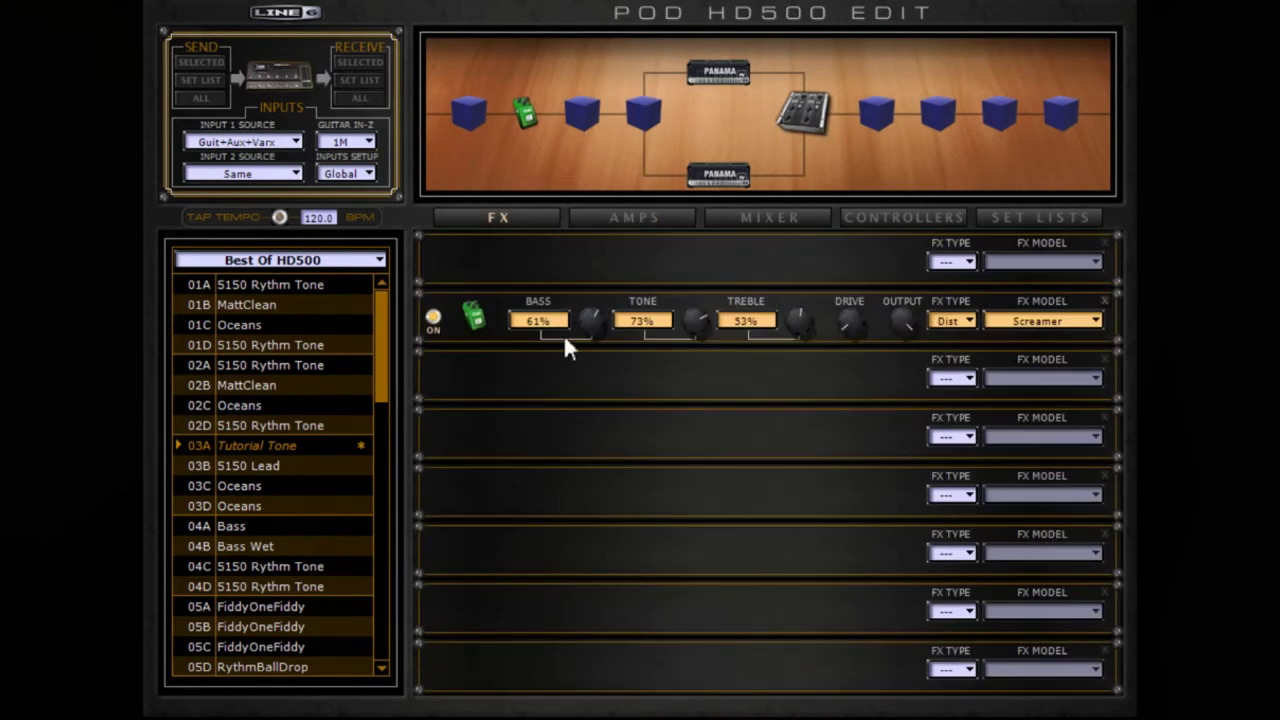
left_click_drag(591, 322, 592, 326)
left_click_drag(591, 340, 592, 344)
left_click_drag(689, 323, 693, 318)
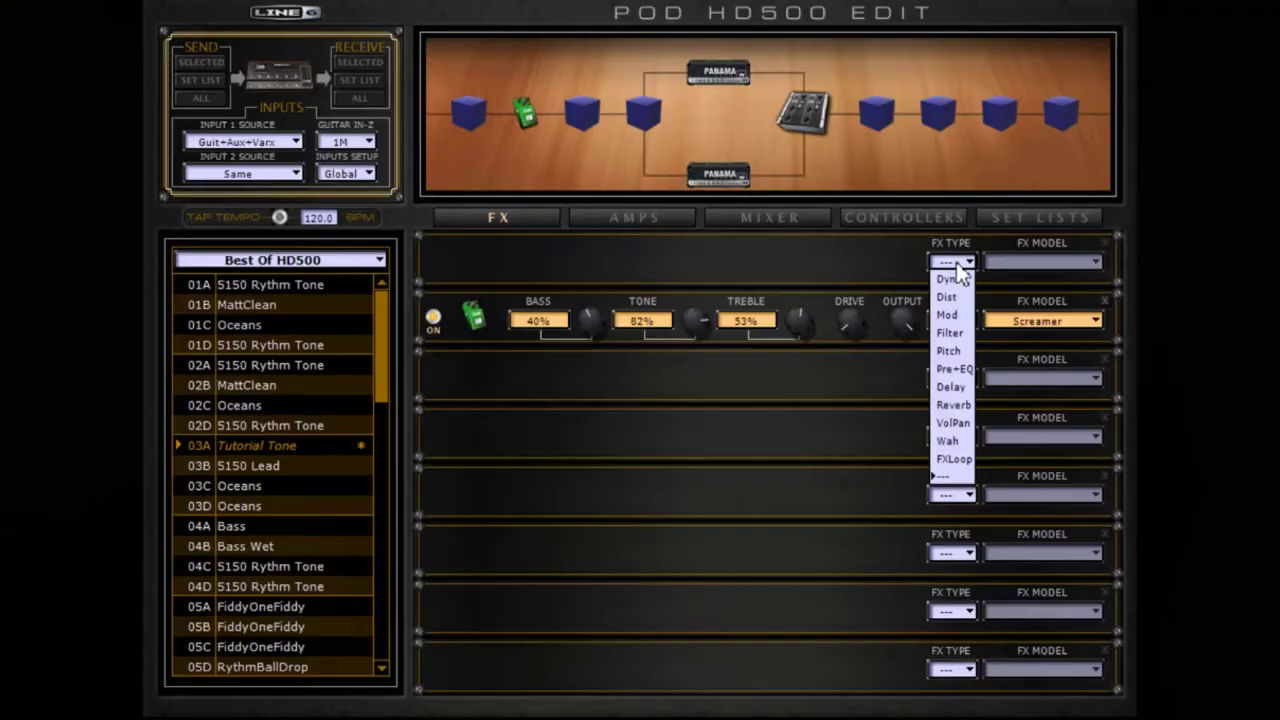
Step: Add Noise Gates in slots one and three around the Screamer, with decays of 10% and 11%
left_click(958, 279)
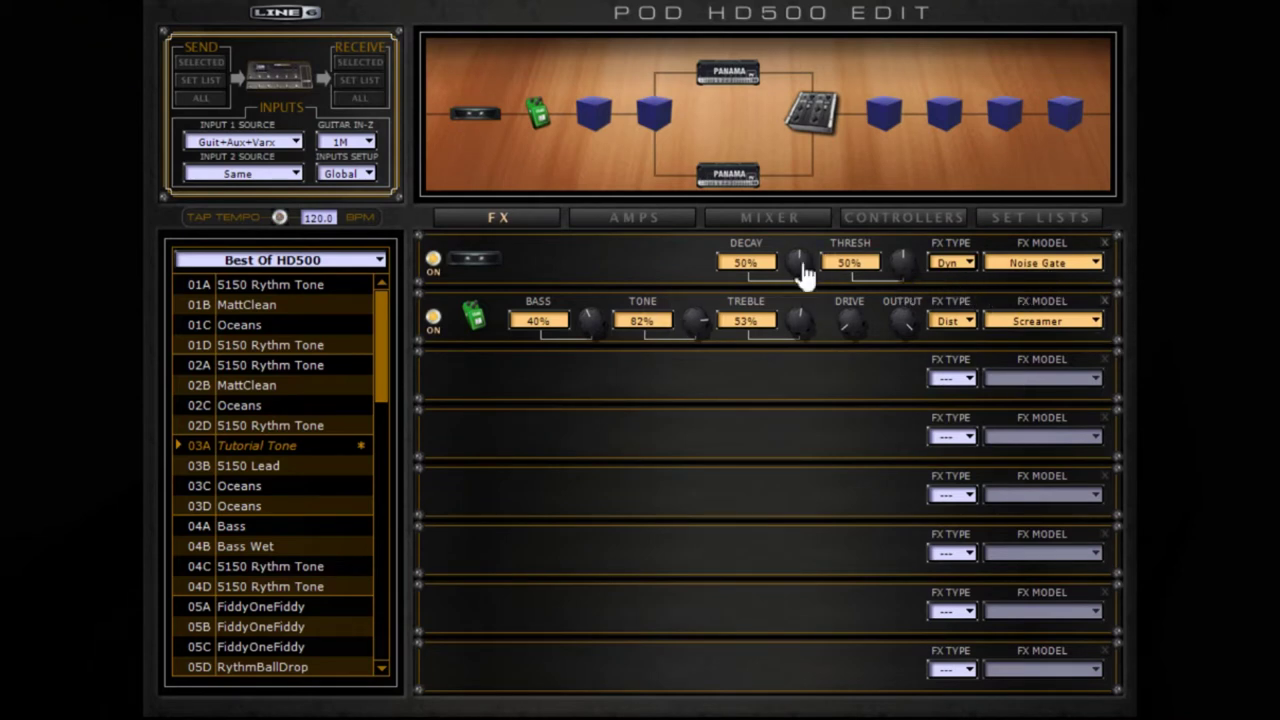
left_click_drag(800, 260, 801, 268)
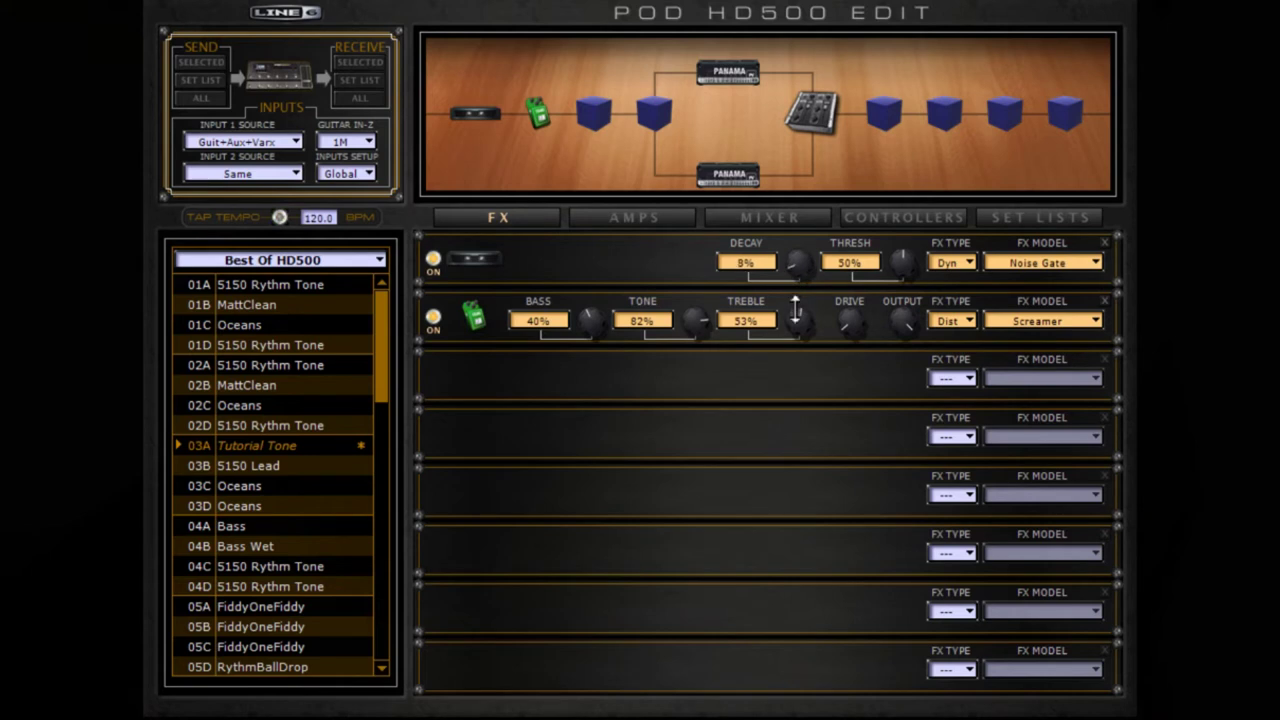
left_click(960, 378)
left_click(958, 402)
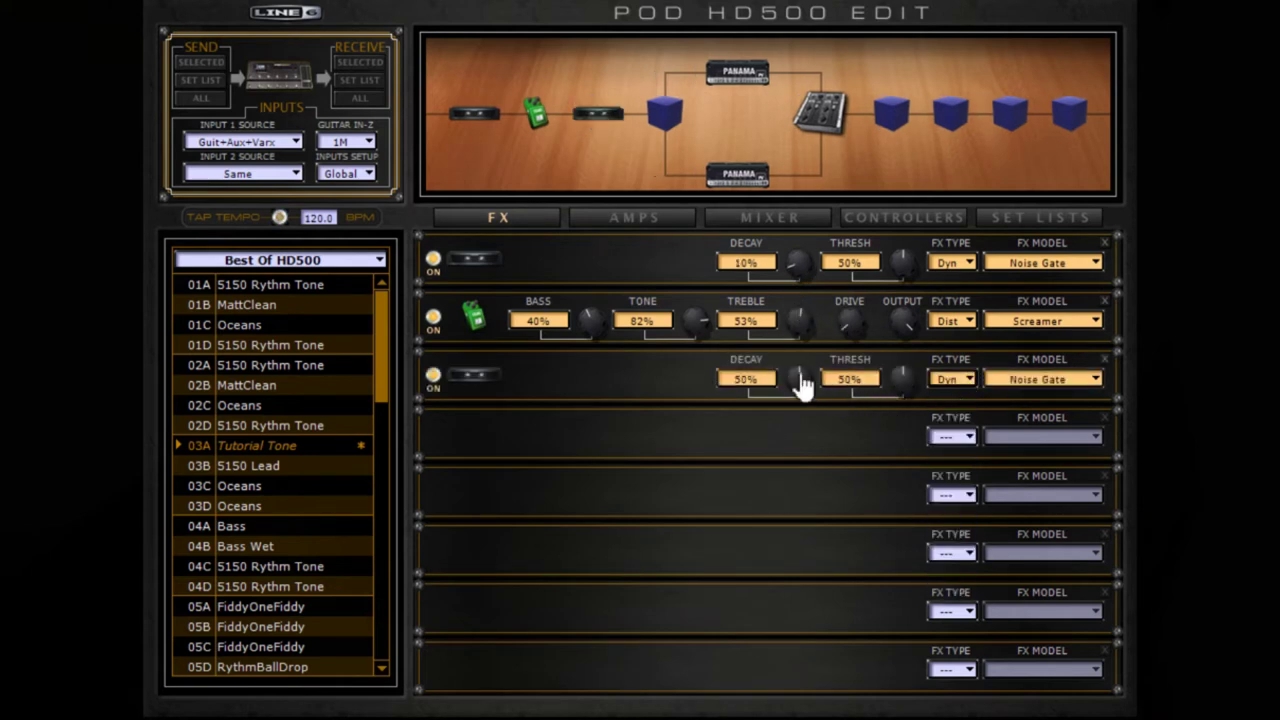
left_click_drag(806, 386, 805, 392)
left_click_drag(810, 413, 810, 417)
left_click(955, 439)
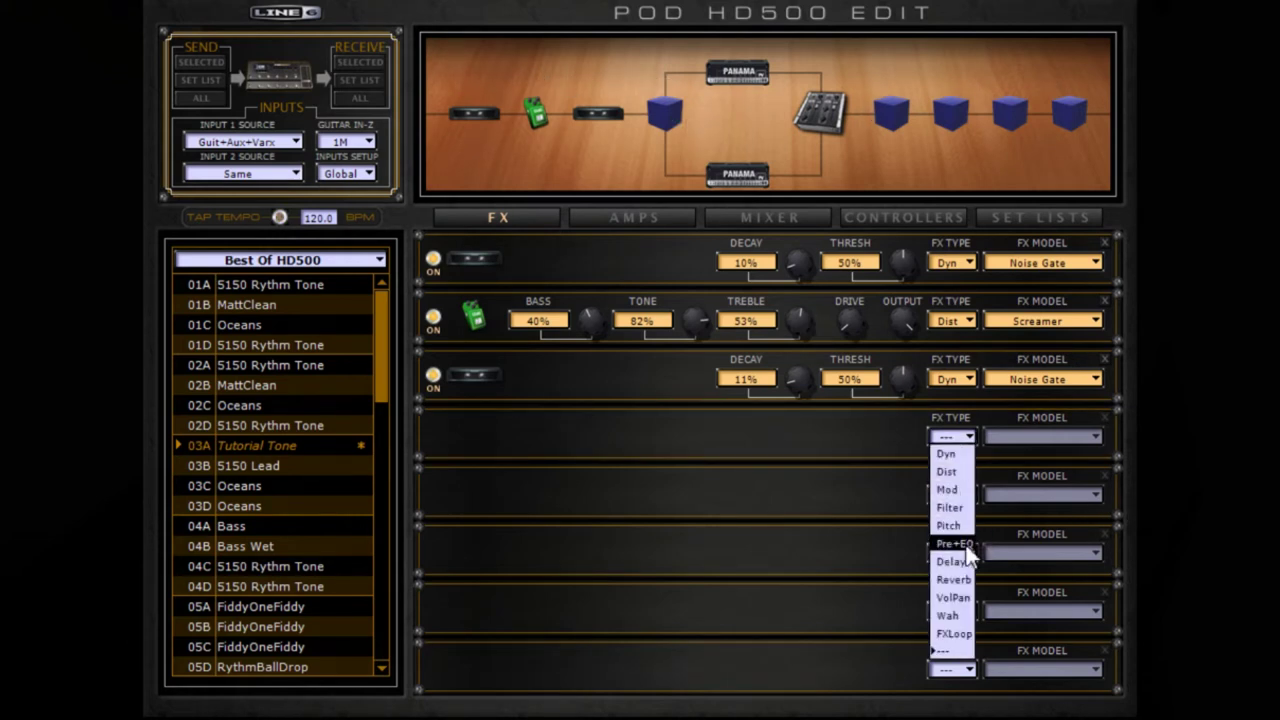
Step: Make the fourth effect slot a Pre+EQ Studio EQ
left_click(955, 544)
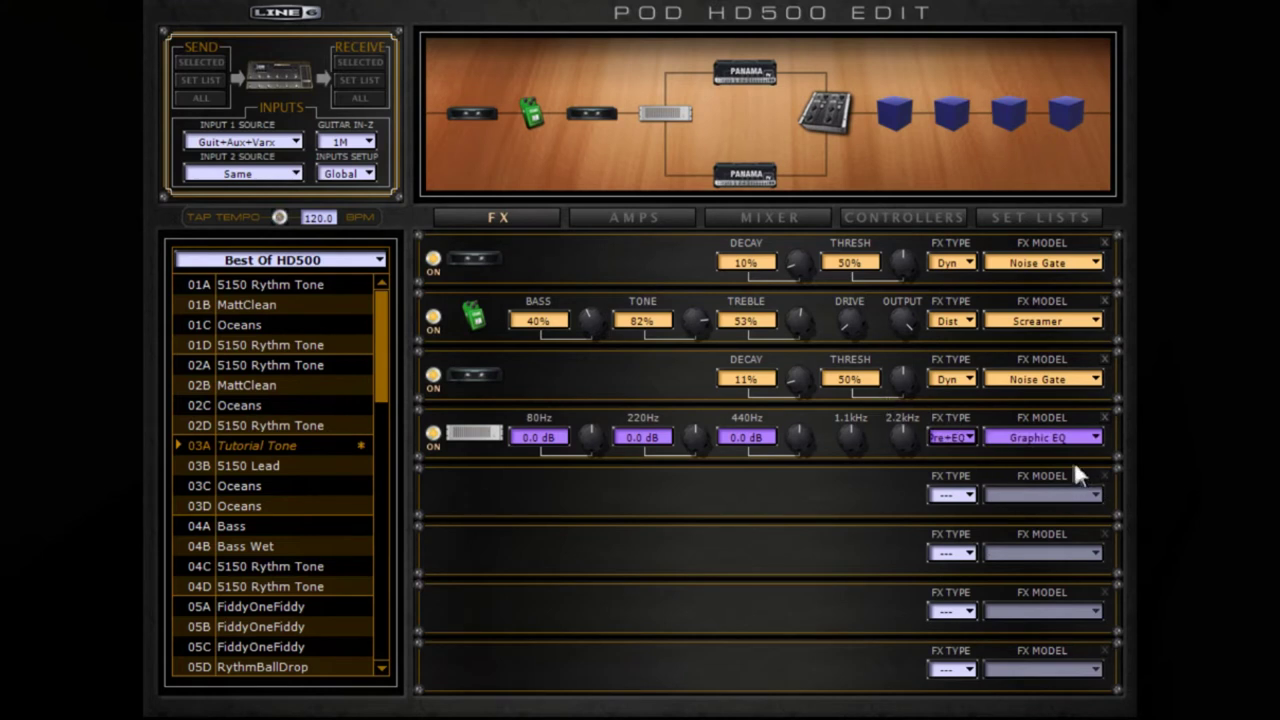
left_click(1059, 440)
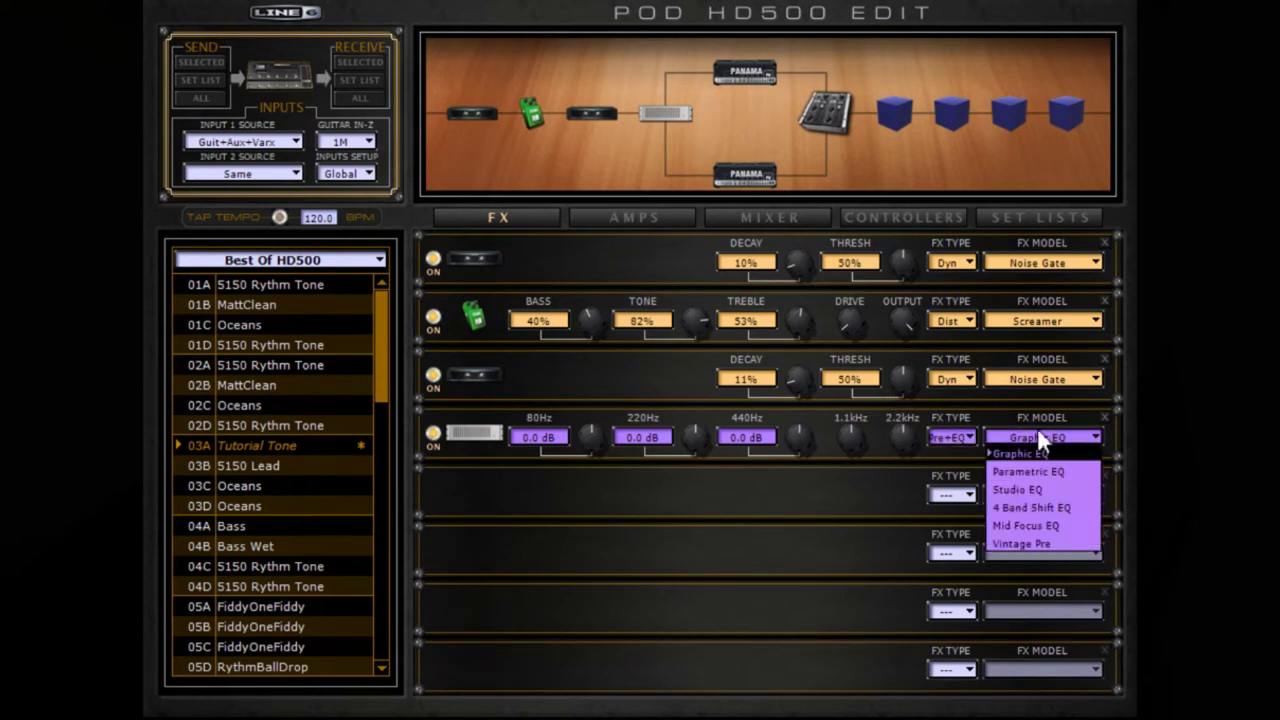
left_click(1029, 489)
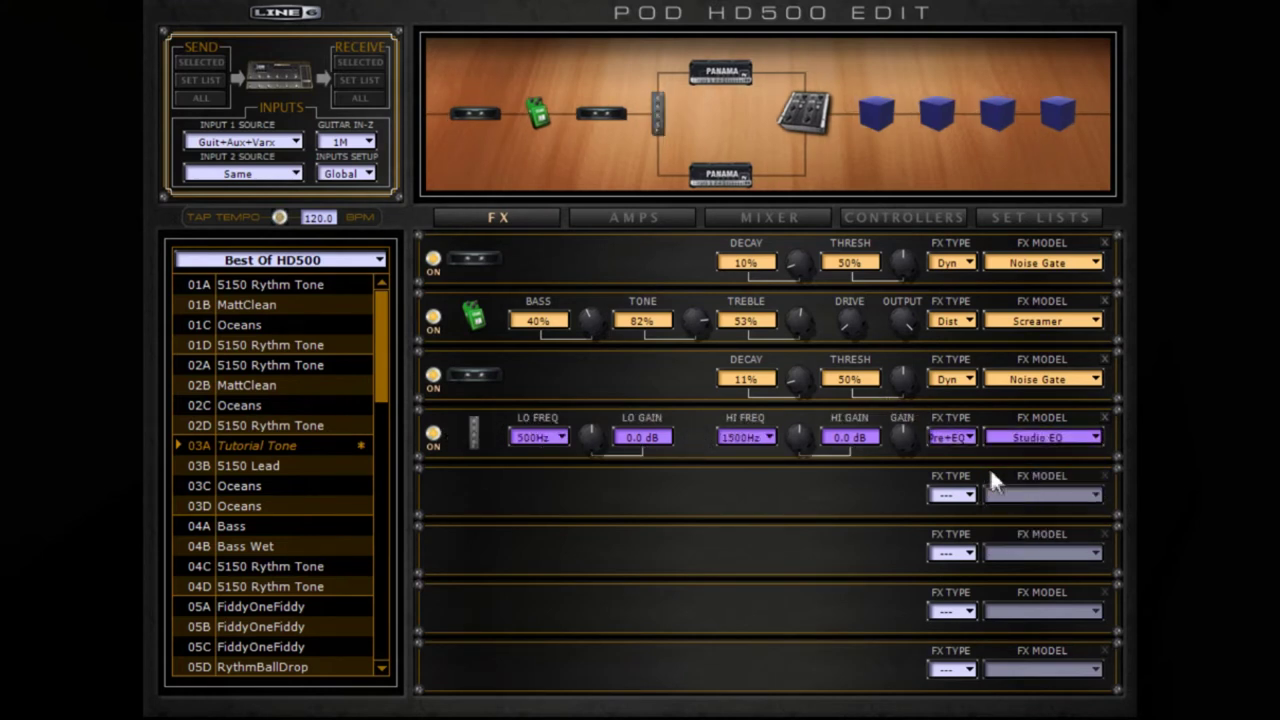
Step: Set the Studio EQ's Hi Freq to 3000Hz and Hi Gain to 8.7 dB, comparing it bypassed
left_click(768, 438)
left_click(746, 544)
left_click_drag(806, 444, 808, 342)
left_click(434, 437)
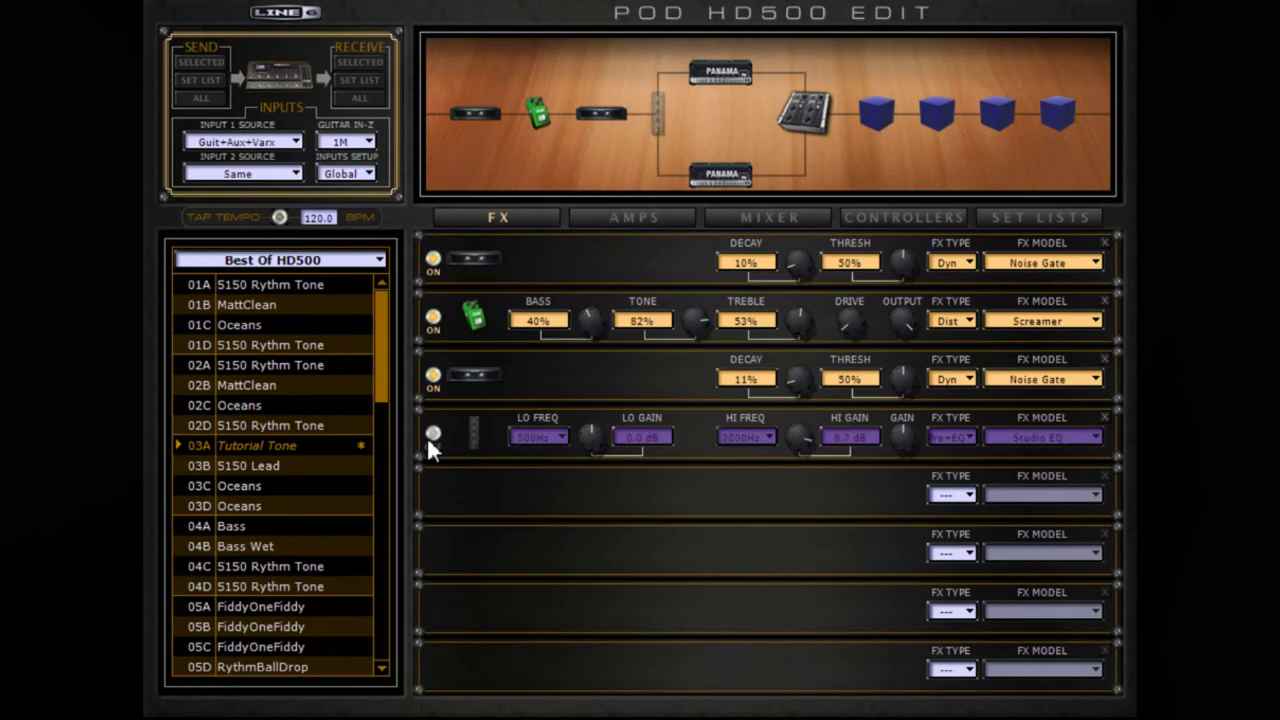
left_click(434, 435)
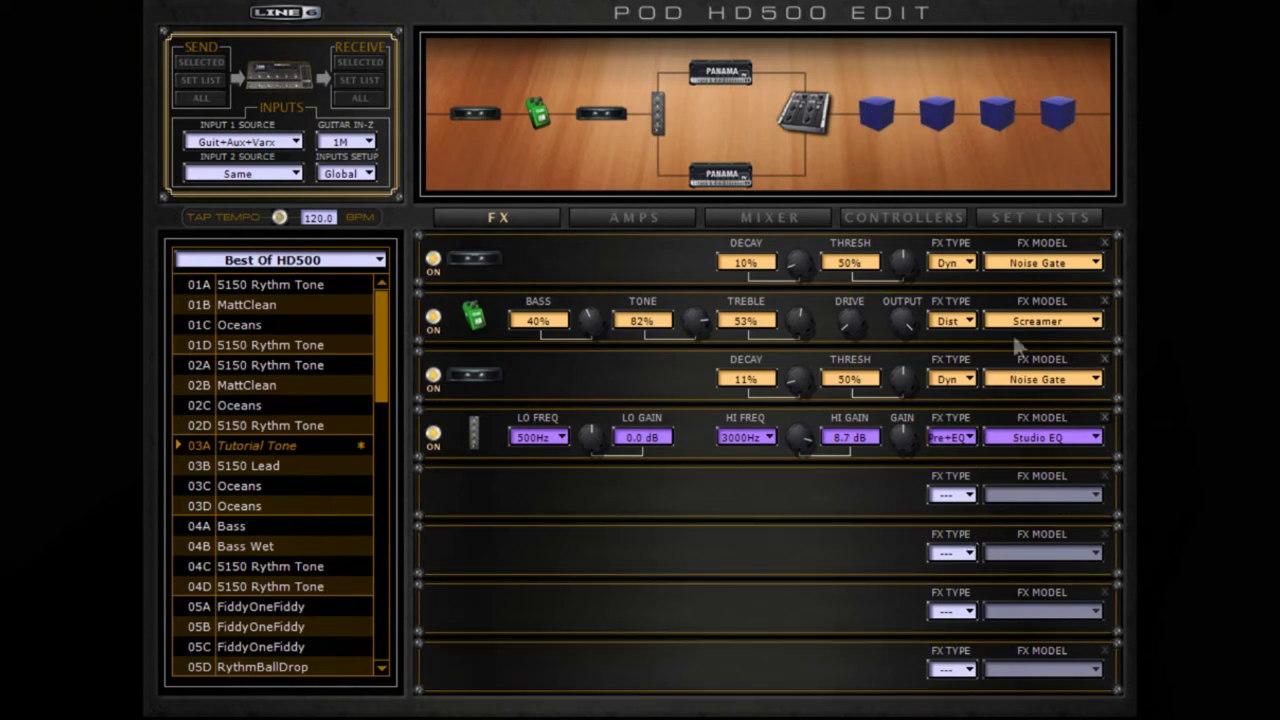
Step: Make the last effect slot a Pre+EQ Mid Focus EQ
left_click(950, 669)
left_click(952, 546)
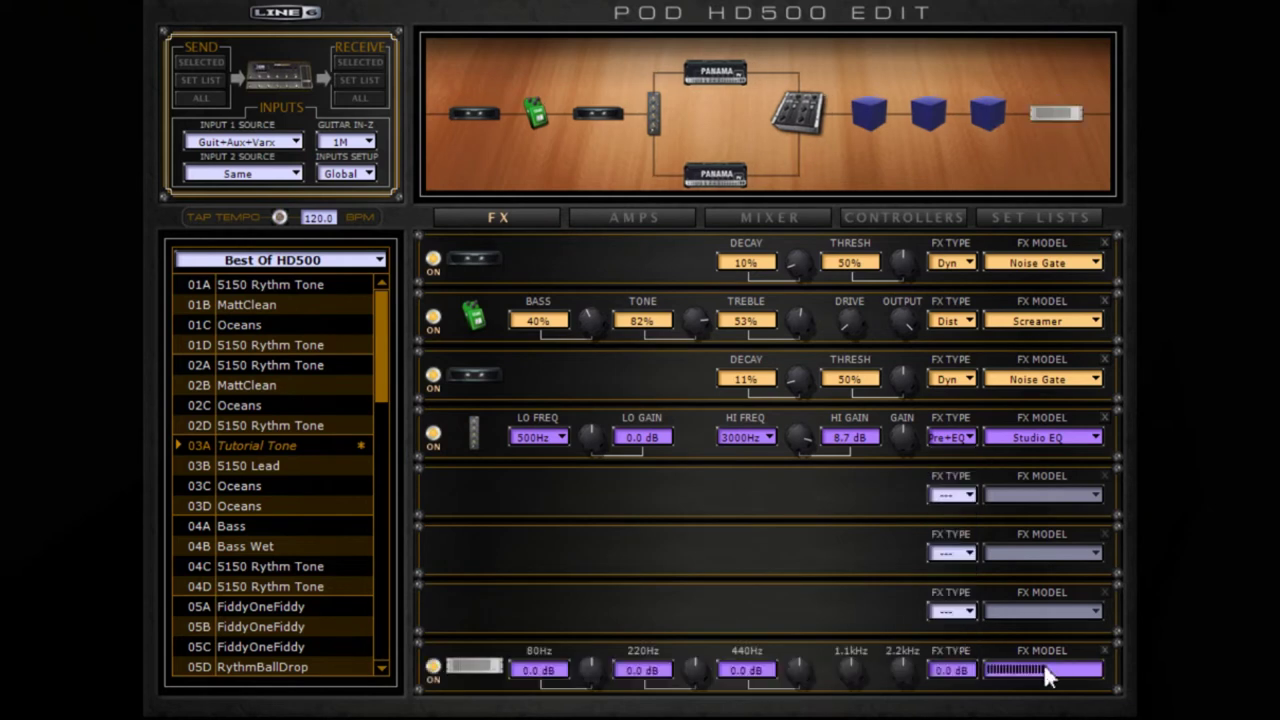
left_click(1041, 668)
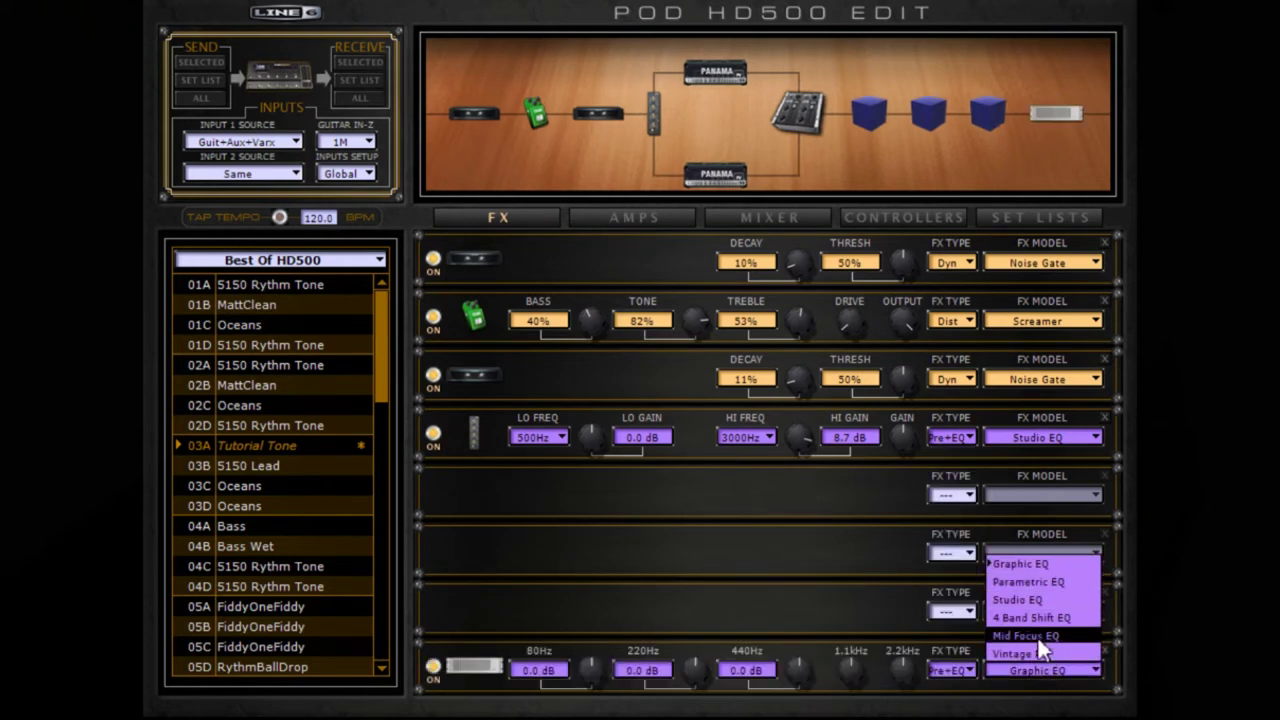
left_click(1038, 636)
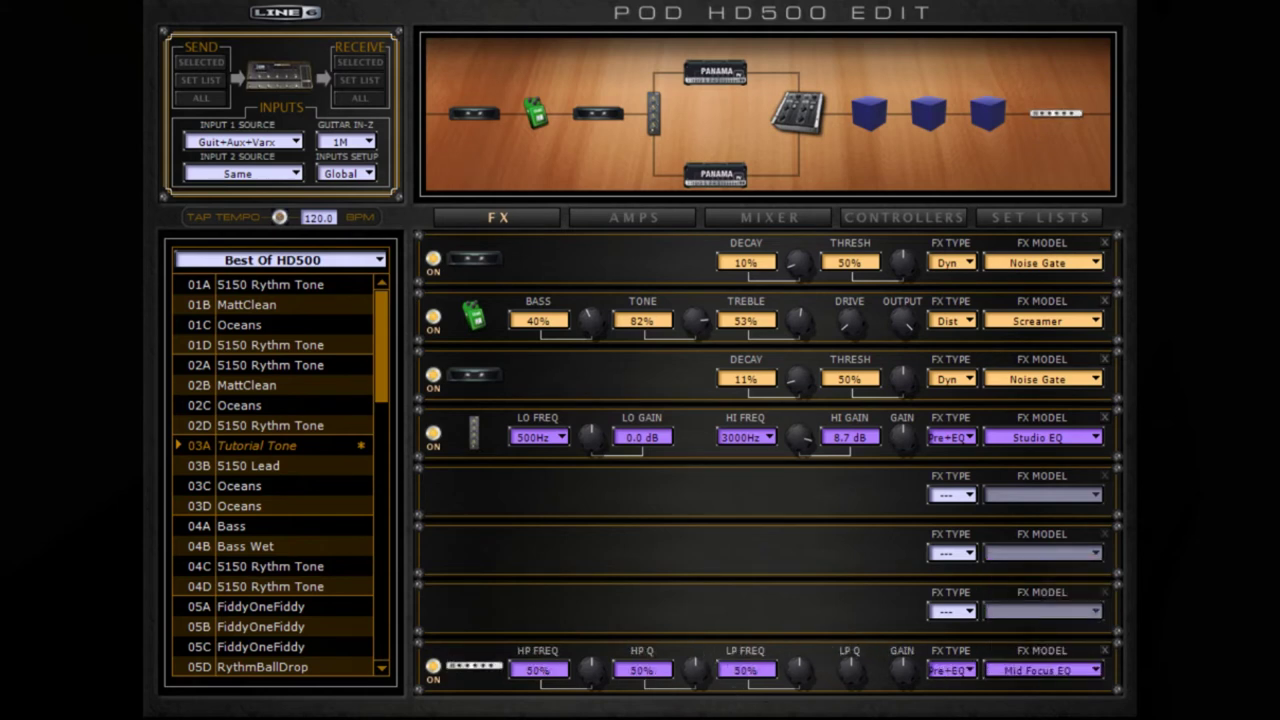
Step: Turn the Mid Focus EQ's HP Freq to 0% and LP Freq to 80%, and adjust its gain and LP Q
left_click_drag(590, 672, 540, 718)
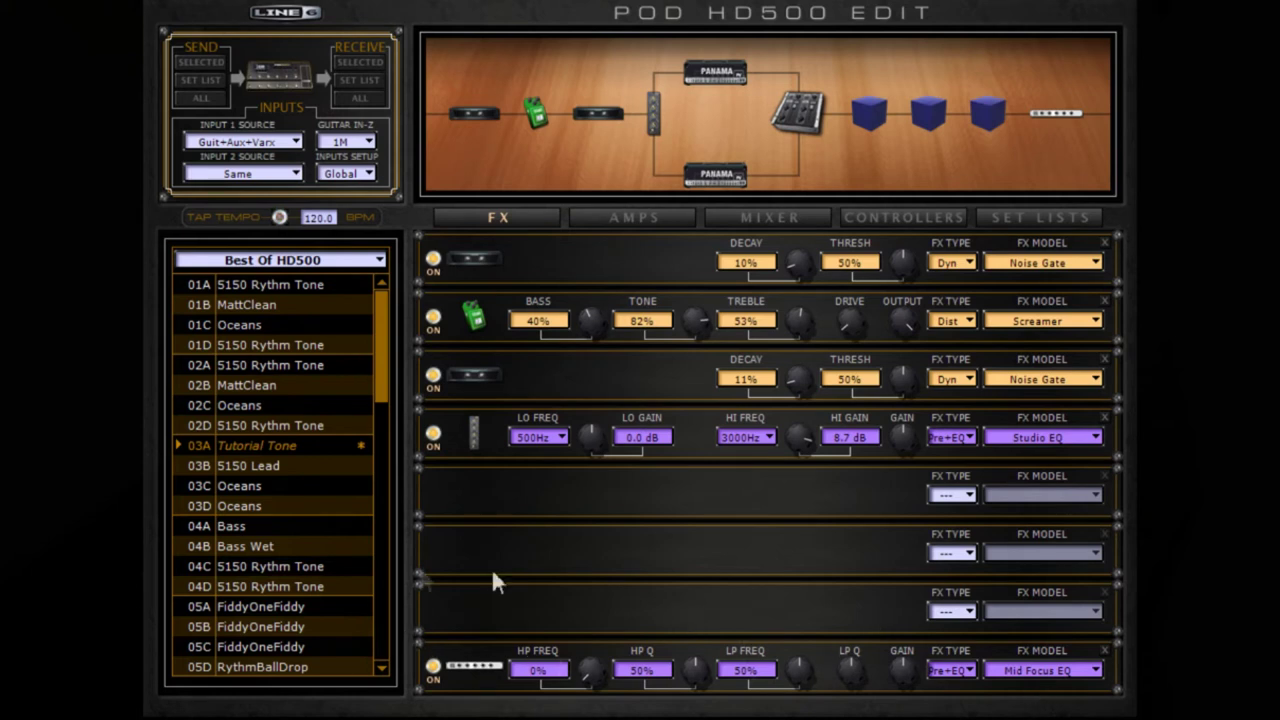
left_click_drag(902, 670, 906, 704)
left_click_drag(850, 675, 760, 585)
left_click_drag(805, 668, 806, 680)
Step: Toggle the Mid Focus EQ bypass twice to compare the sound, leaving it on
left_click(432, 672)
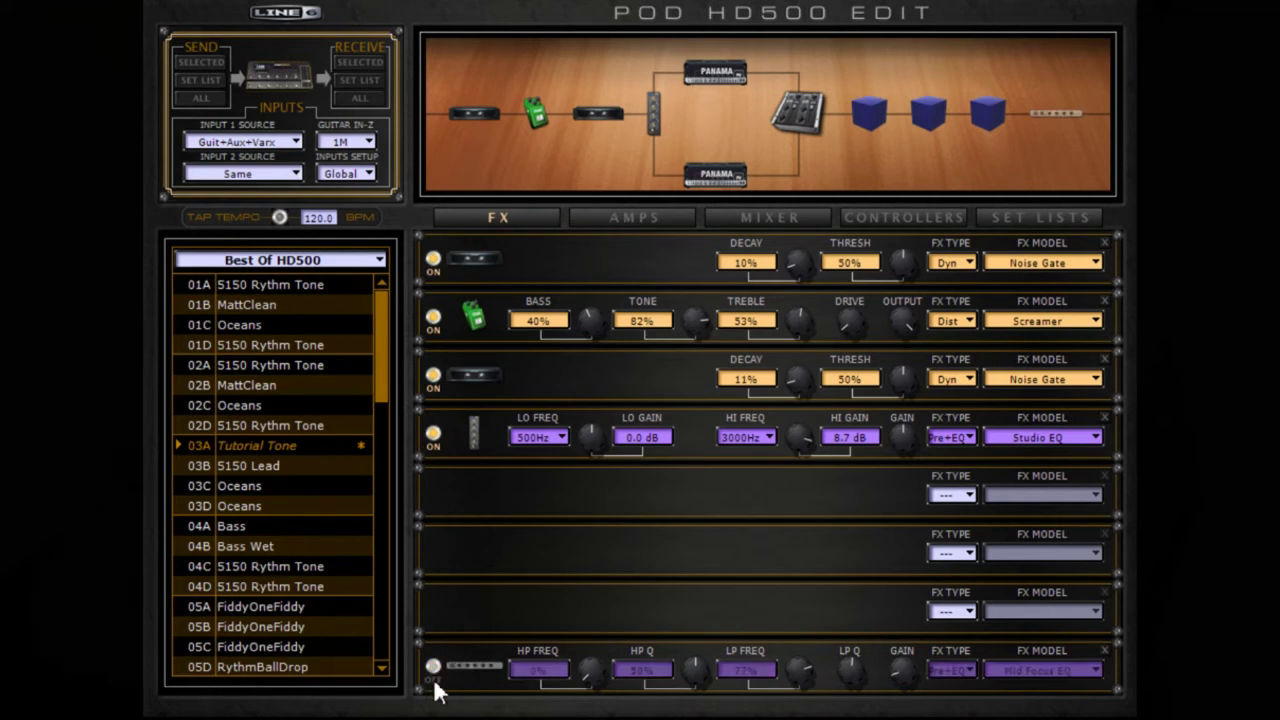
left_click(432, 670)
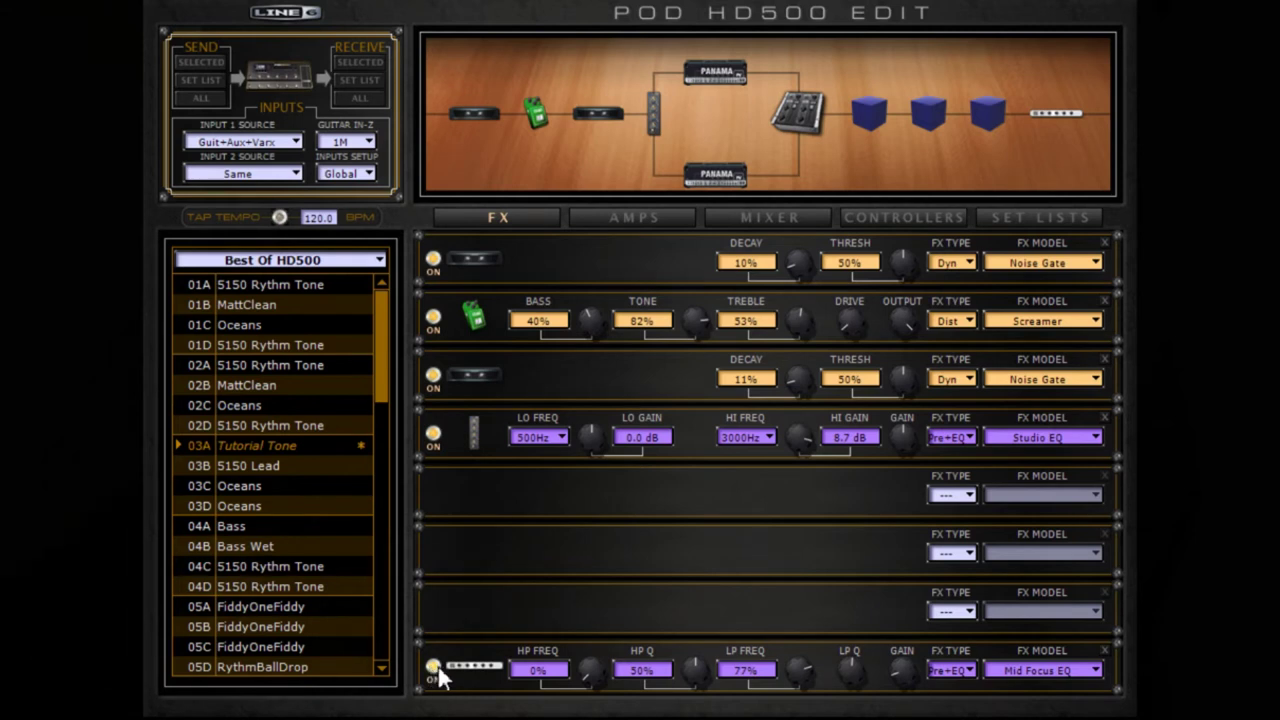
scroll(803, 672, "up", 3)
left_click(436, 668)
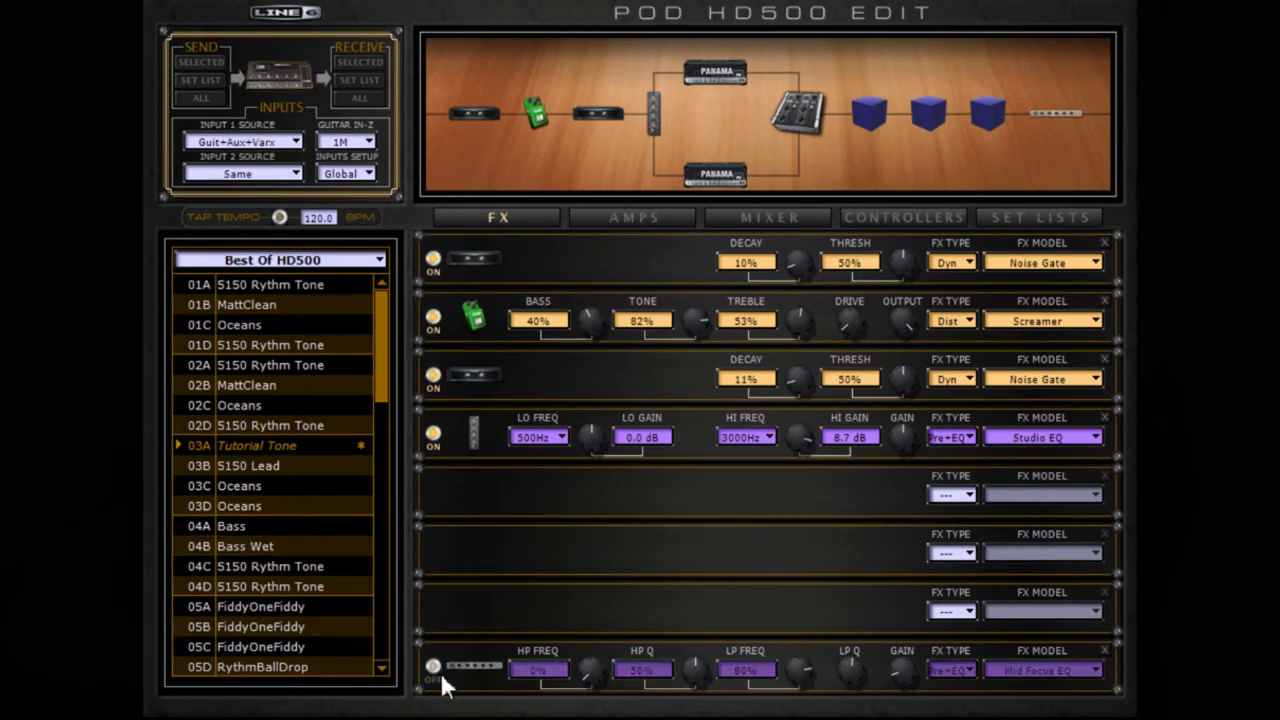
left_click(436, 670)
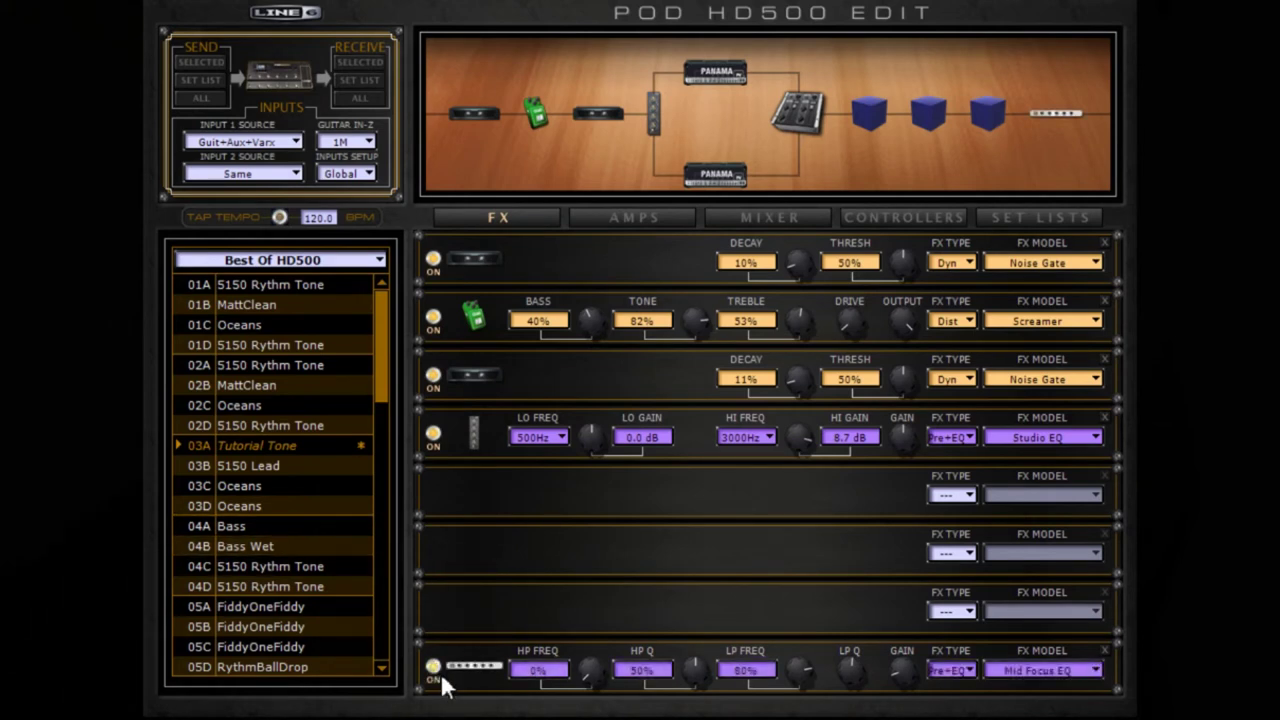
left_click(965, 494)
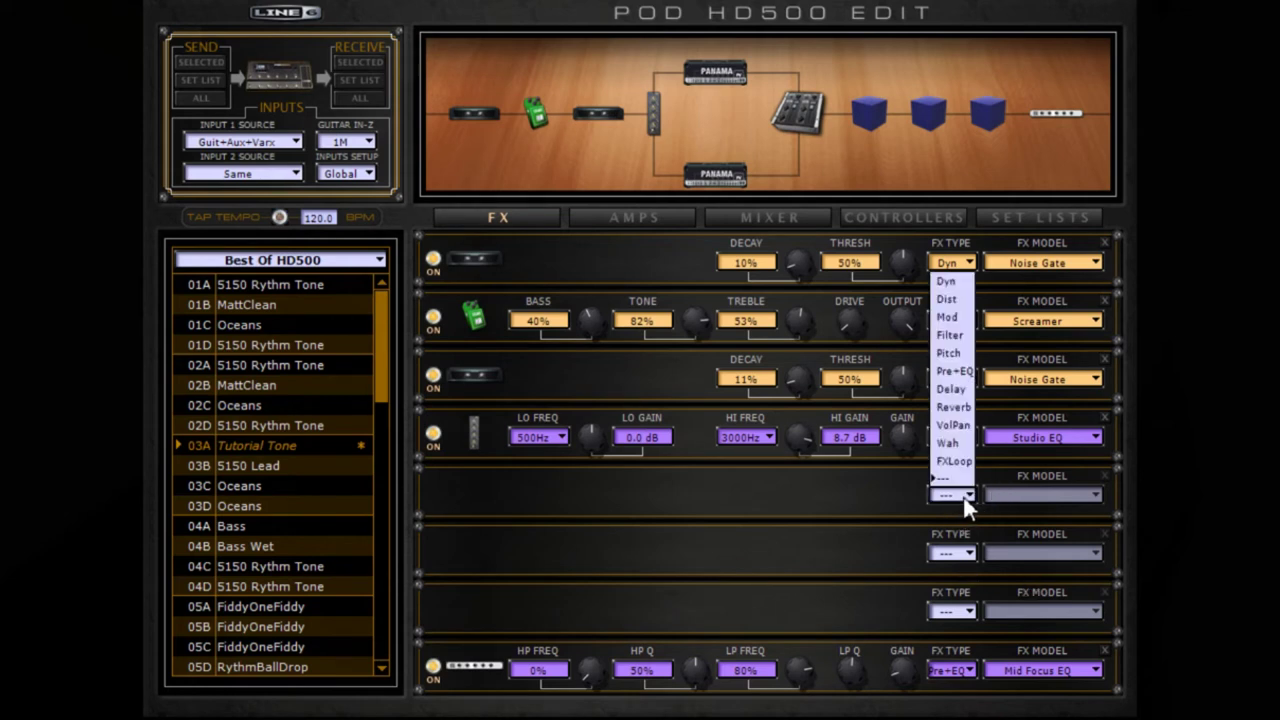
Step: Set the fifth FX slot to Pre+EQ with the Parametric EQ model
left_click(951, 371)
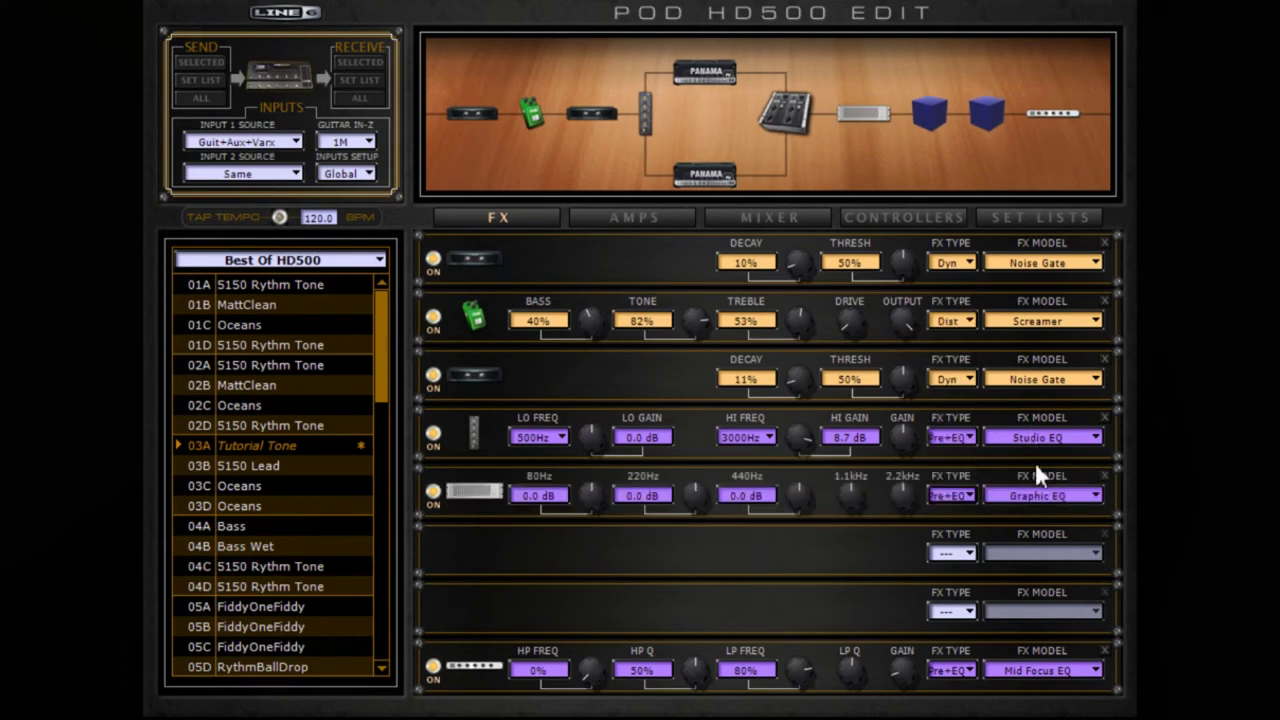
left_click(1058, 510)
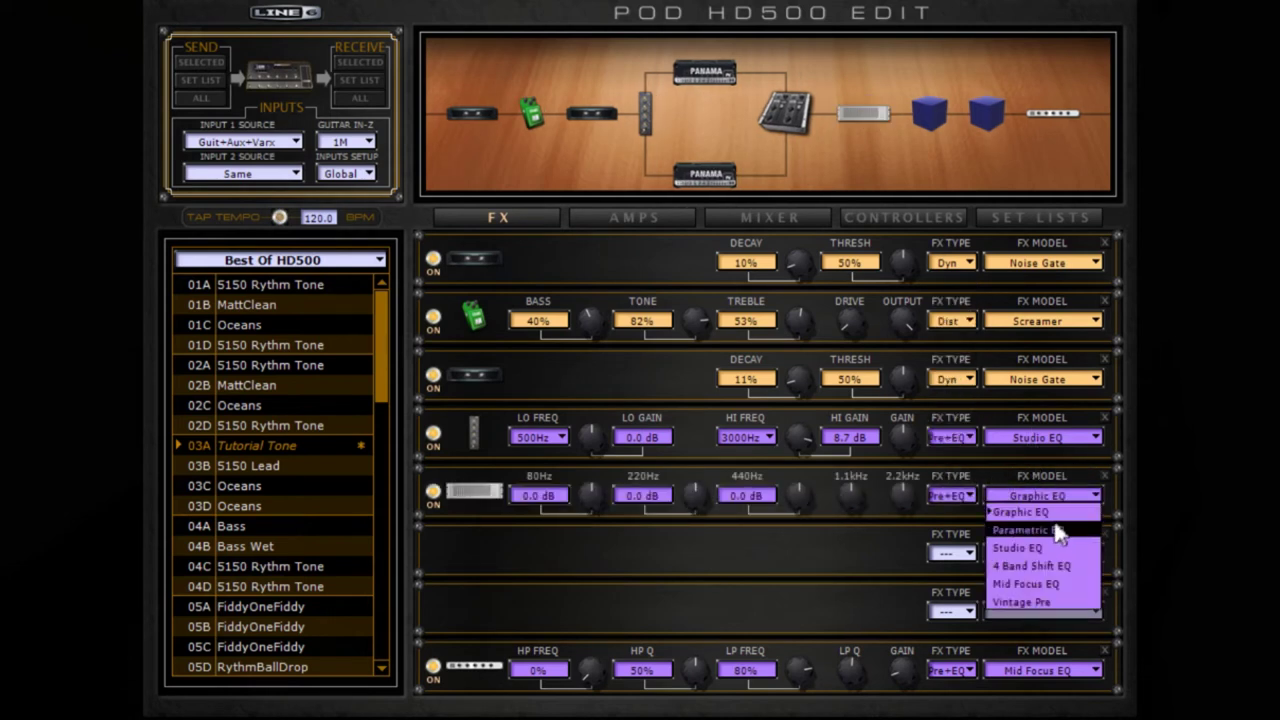
left_click(1051, 527)
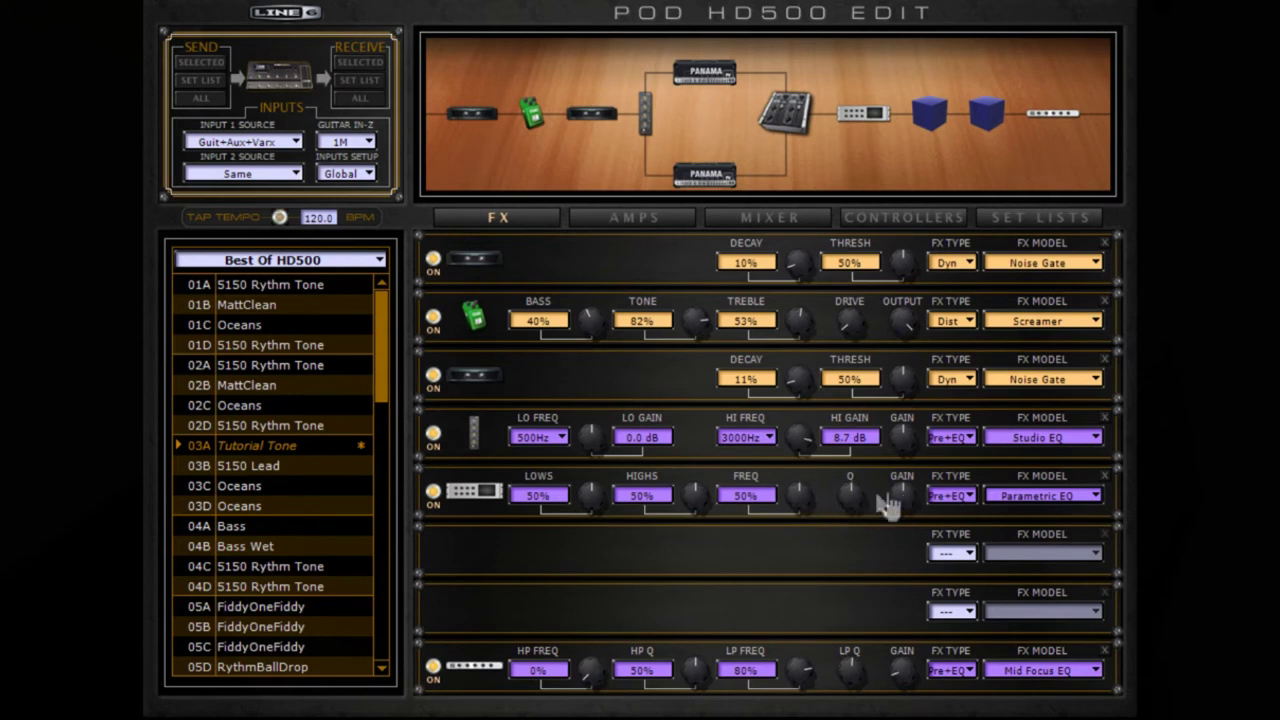
Step: Raise the Parametric EQ's frequency to 76%, adjust gain and Q, and compare bypassed versus on
mouse_move(899, 503)
left_mouse_down()
mouse_move(897, 471)
mouse_move(905, 505)
left_mouse_up()
left_click_drag(815, 505, 813, 470)
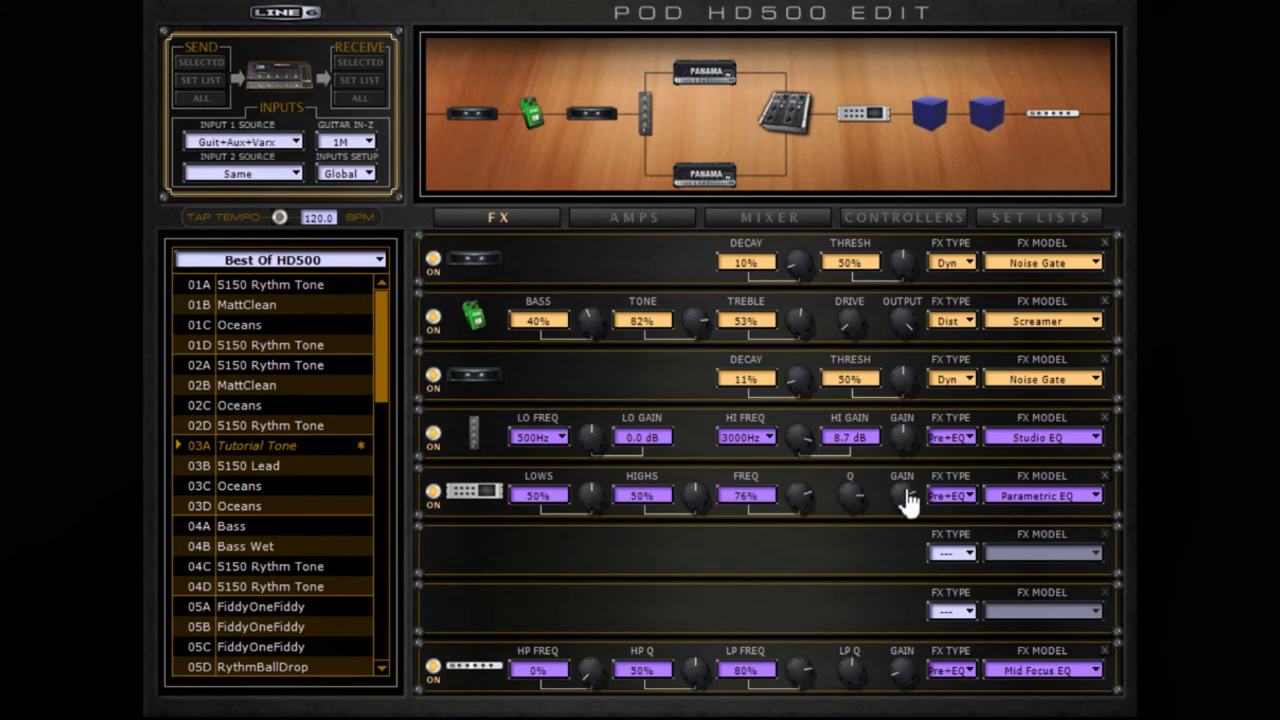
left_click_drag(904, 494, 893, 557)
left_click_drag(860, 502, 860, 508)
left_click(432, 492)
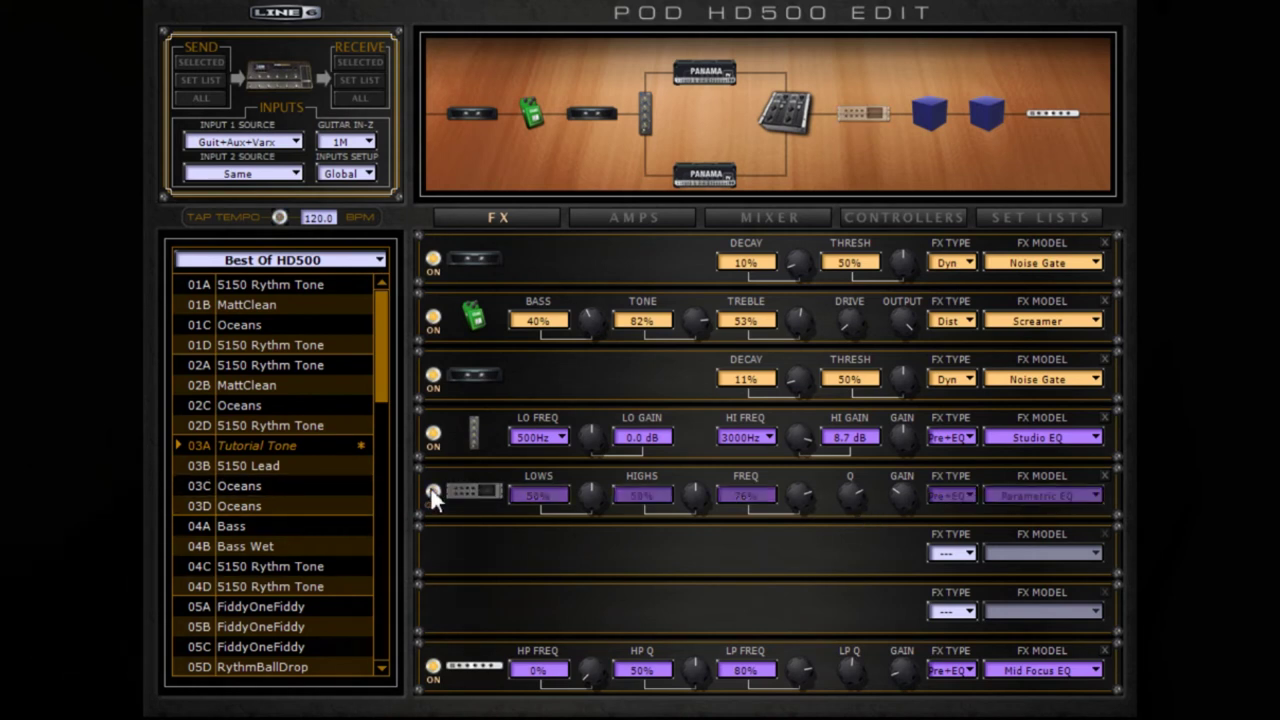
left_click(432, 491)
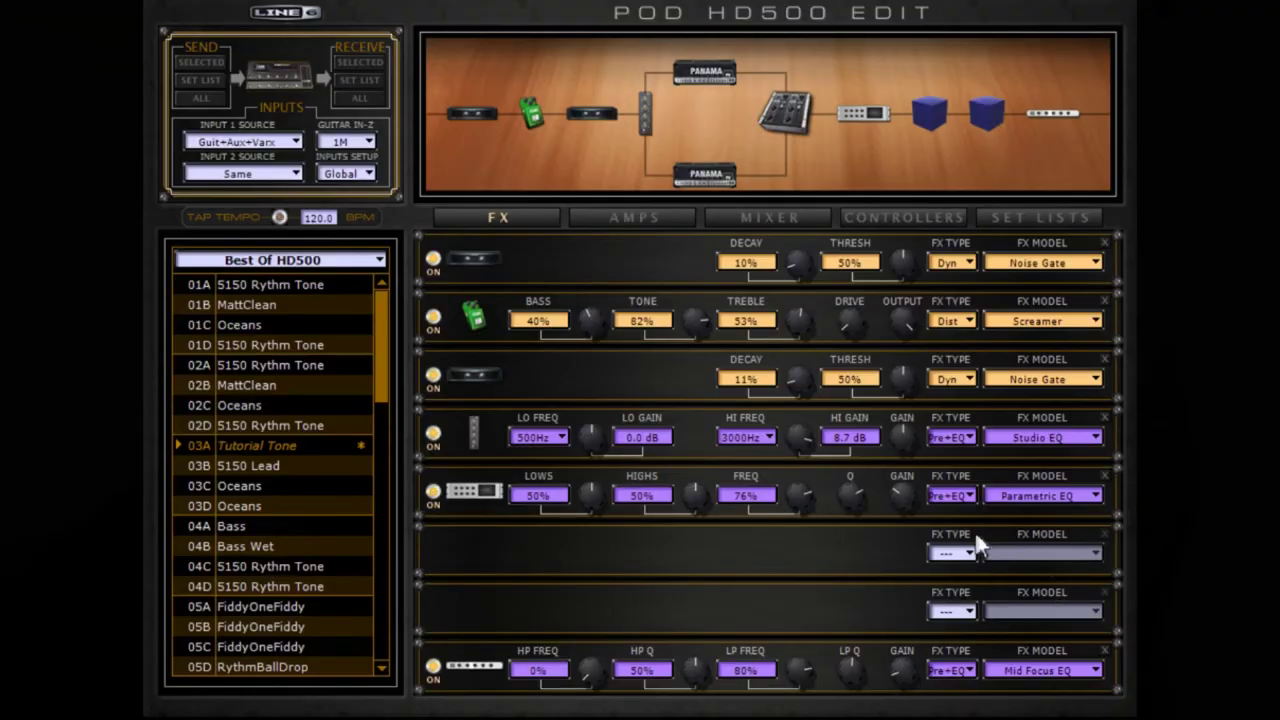
Step: Move the empty effect block to sit directly after Amp B on the lower path
left_click(962, 553)
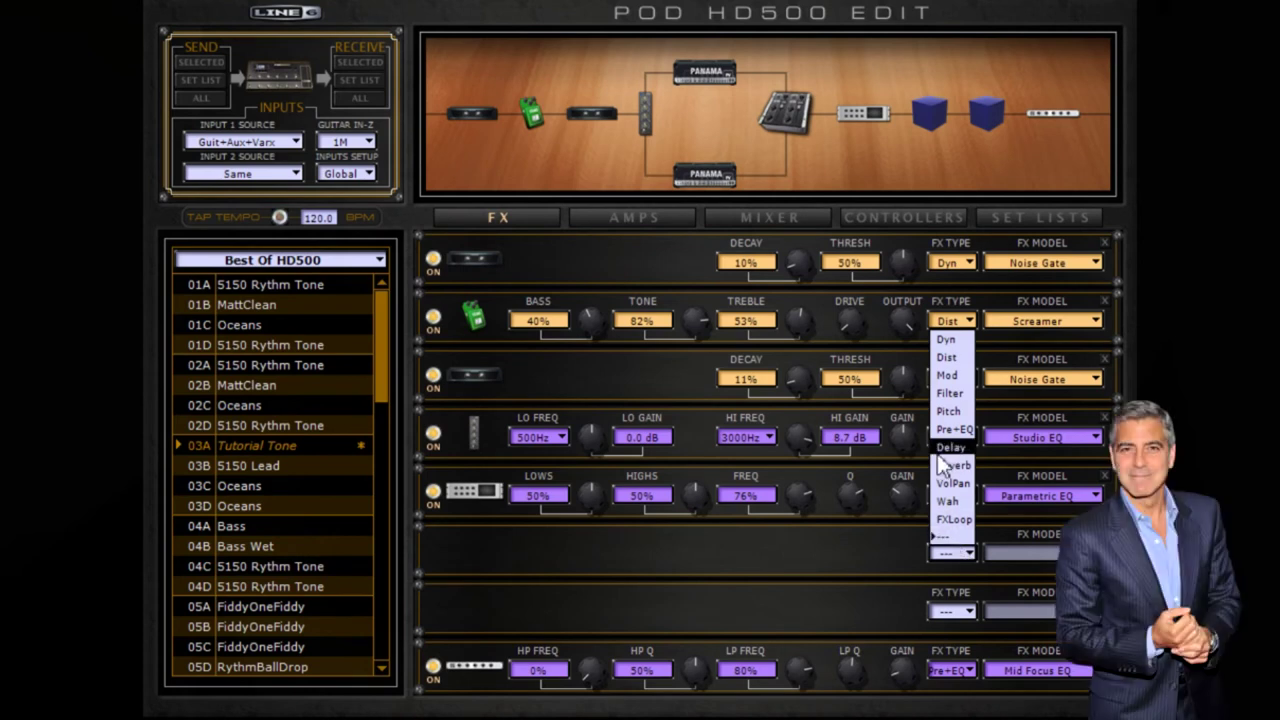
left_click(843, 559)
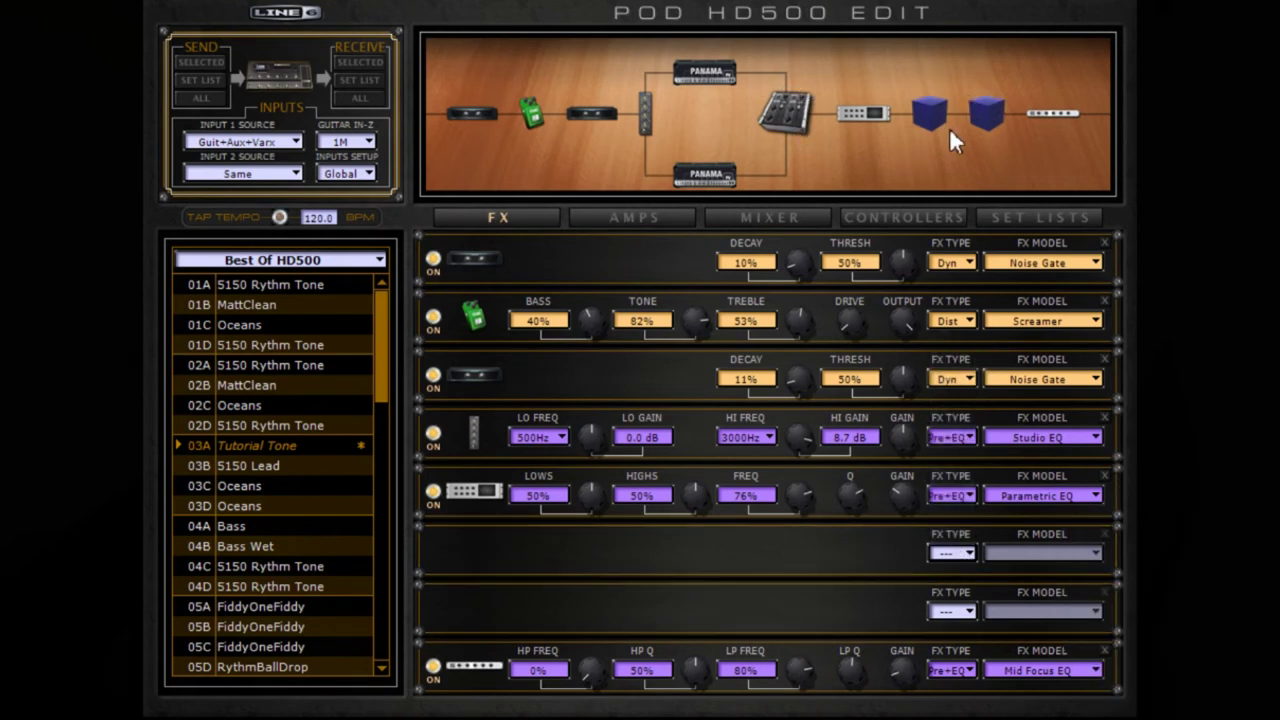
left_click(634, 216)
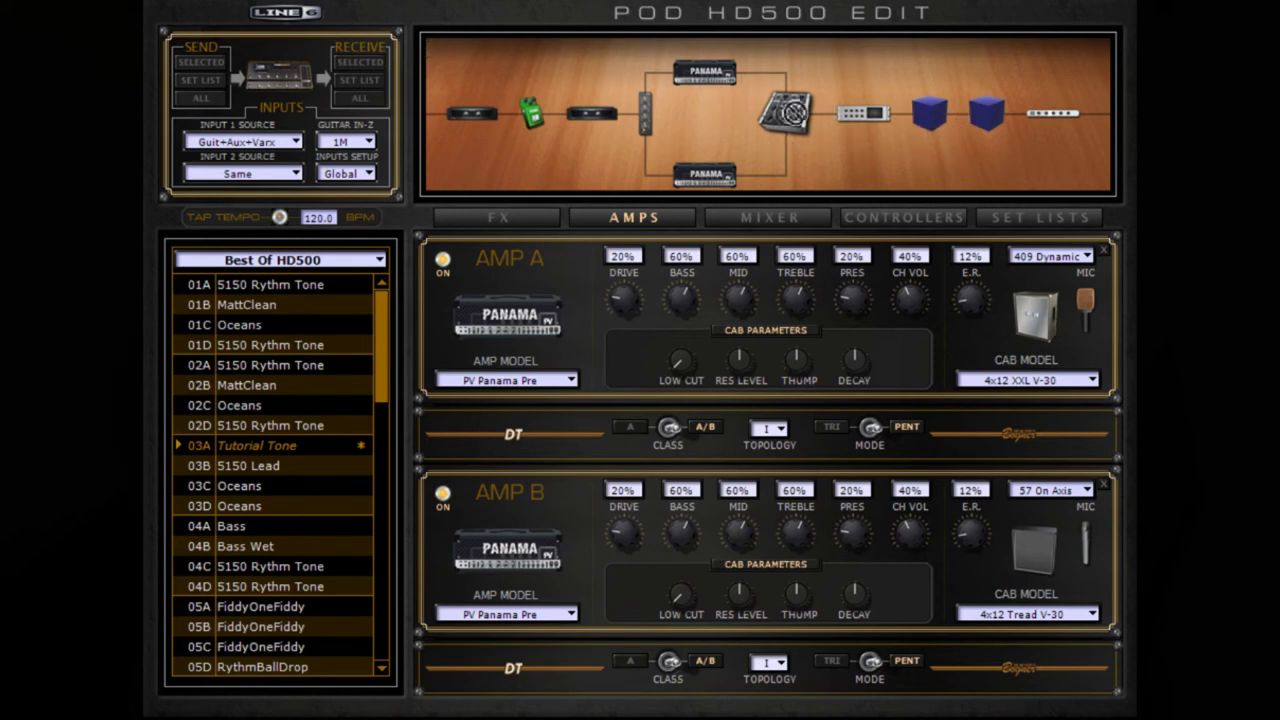
left_click(762, 165)
left_click_drag(930, 113, 775, 170)
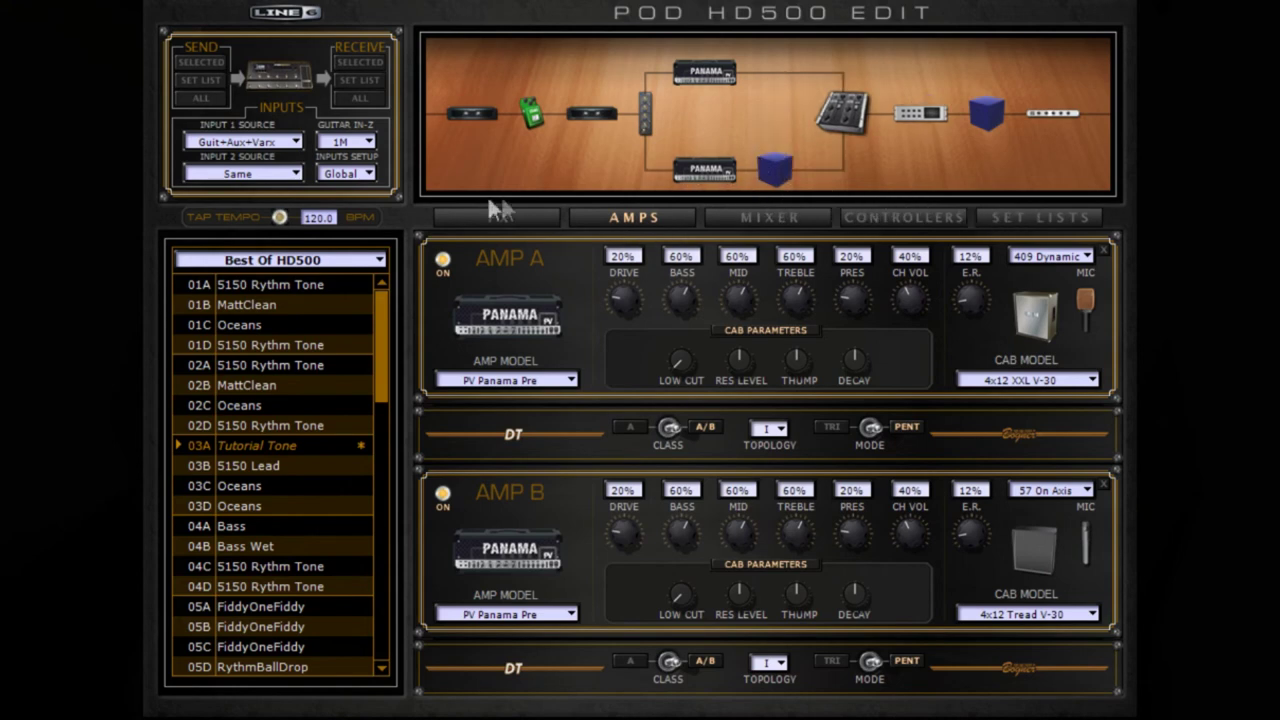
left_click(488, 212)
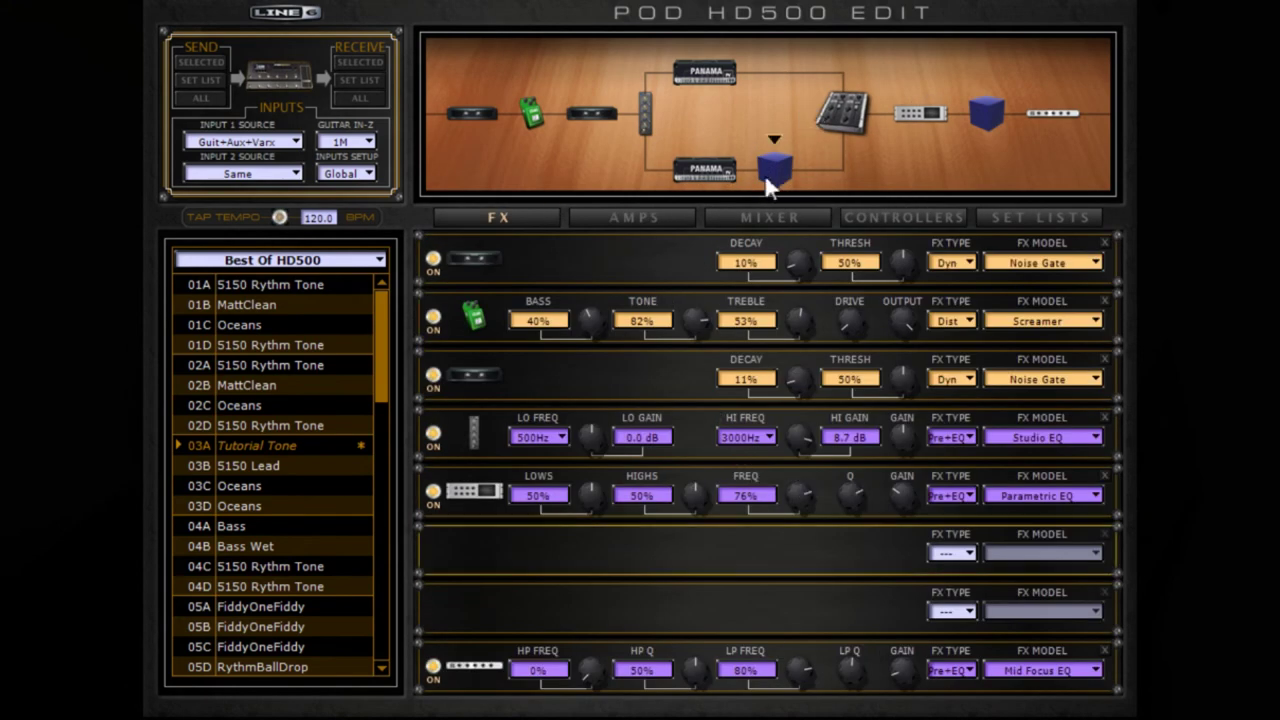
Step: Make slot 6 a Pre+EQ Parametric EQ and compare it bypassed versus on
left_click(950, 555)
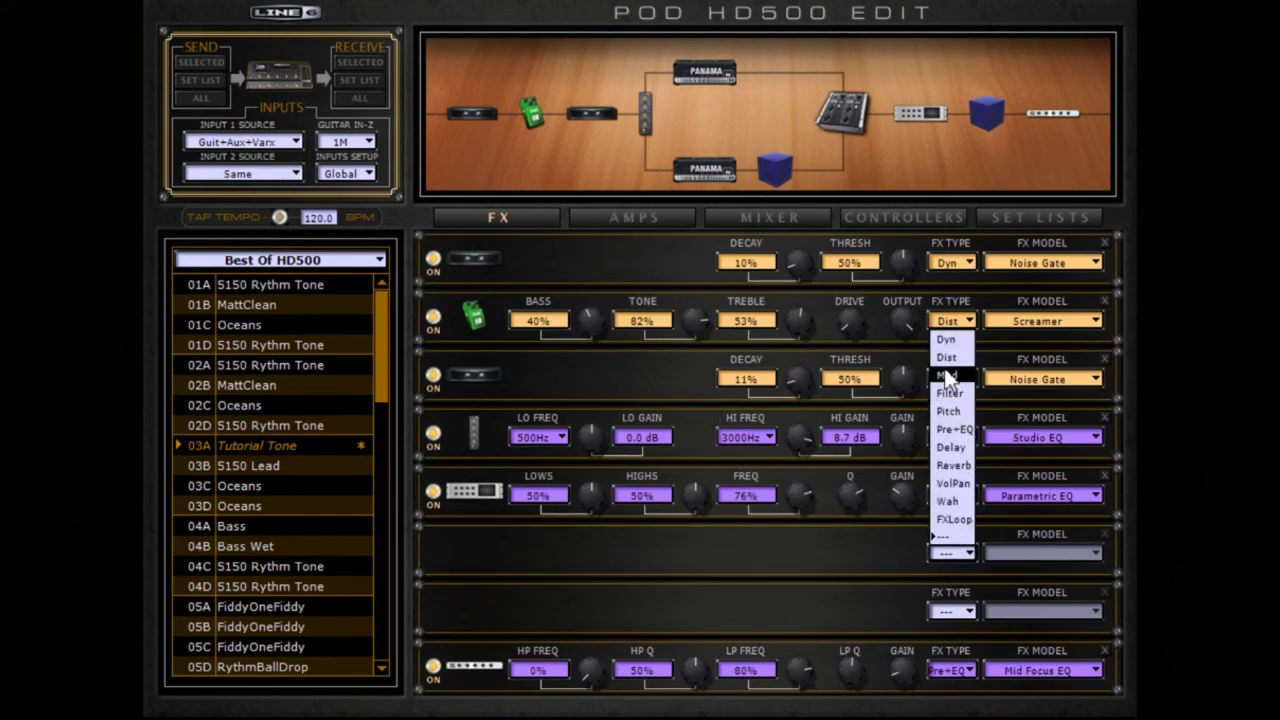
left_click(960, 430)
left_click(1040, 555)
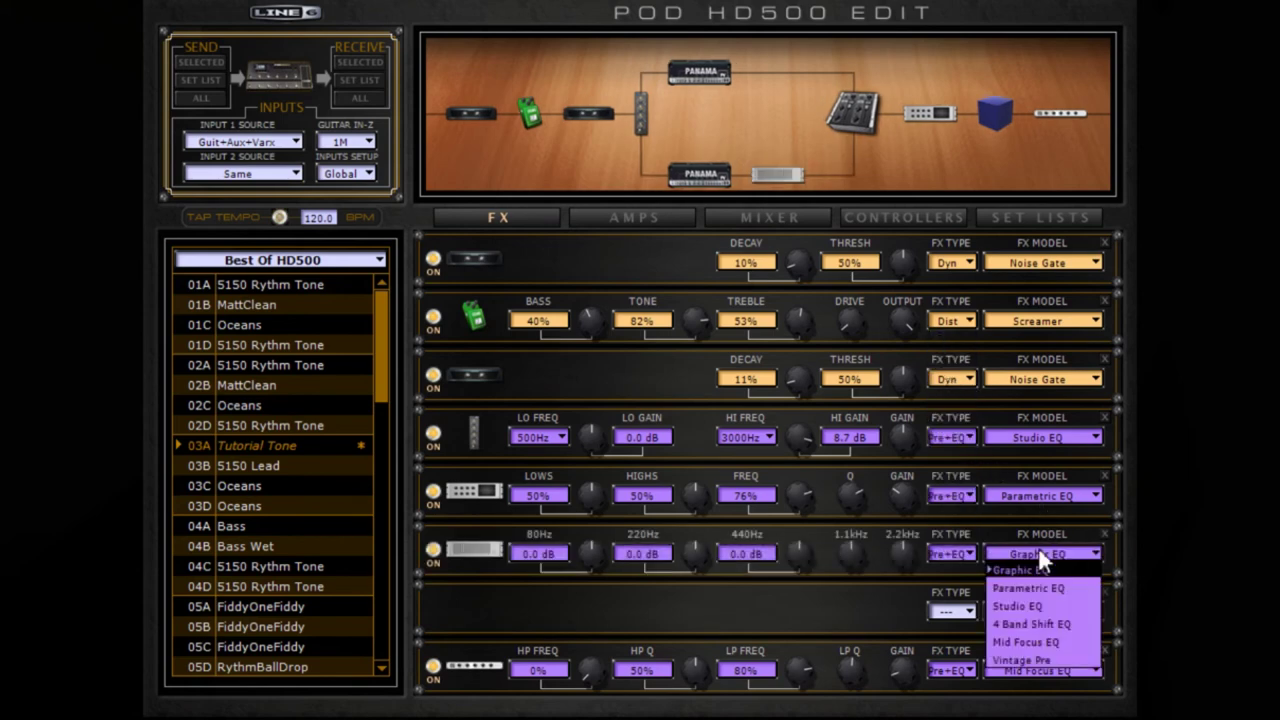
left_click(658, 222)
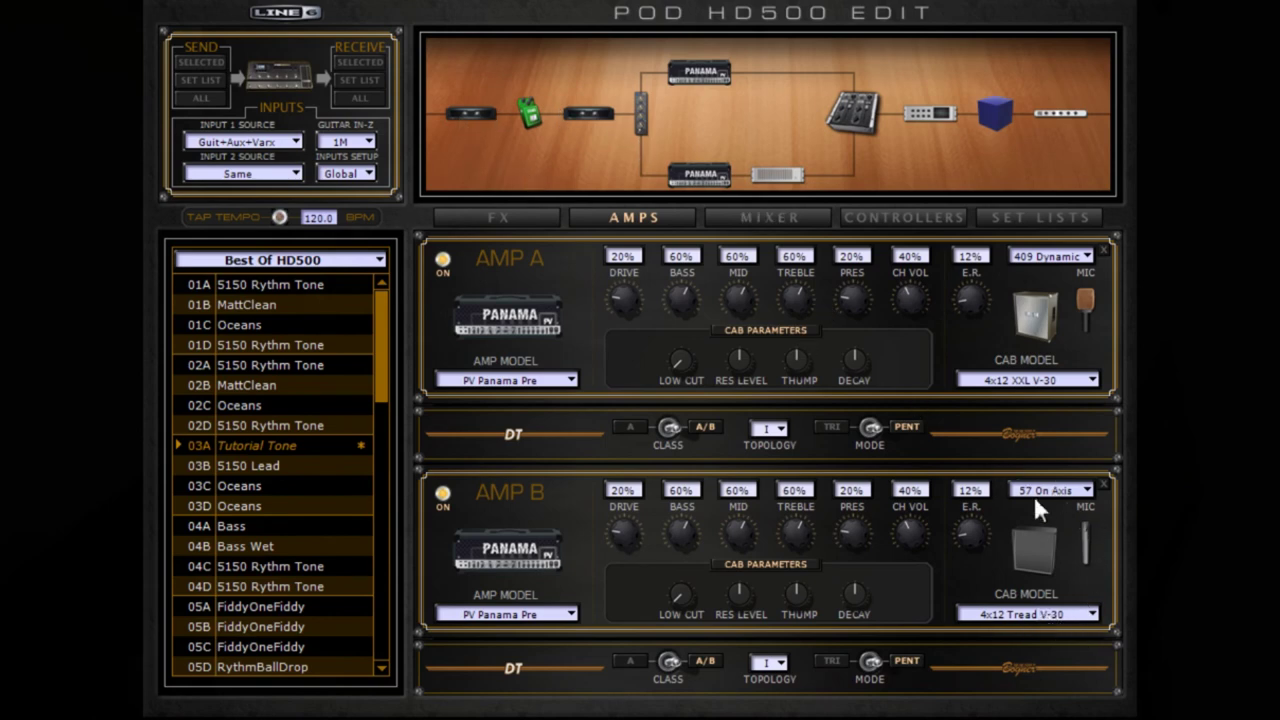
left_click(501, 218)
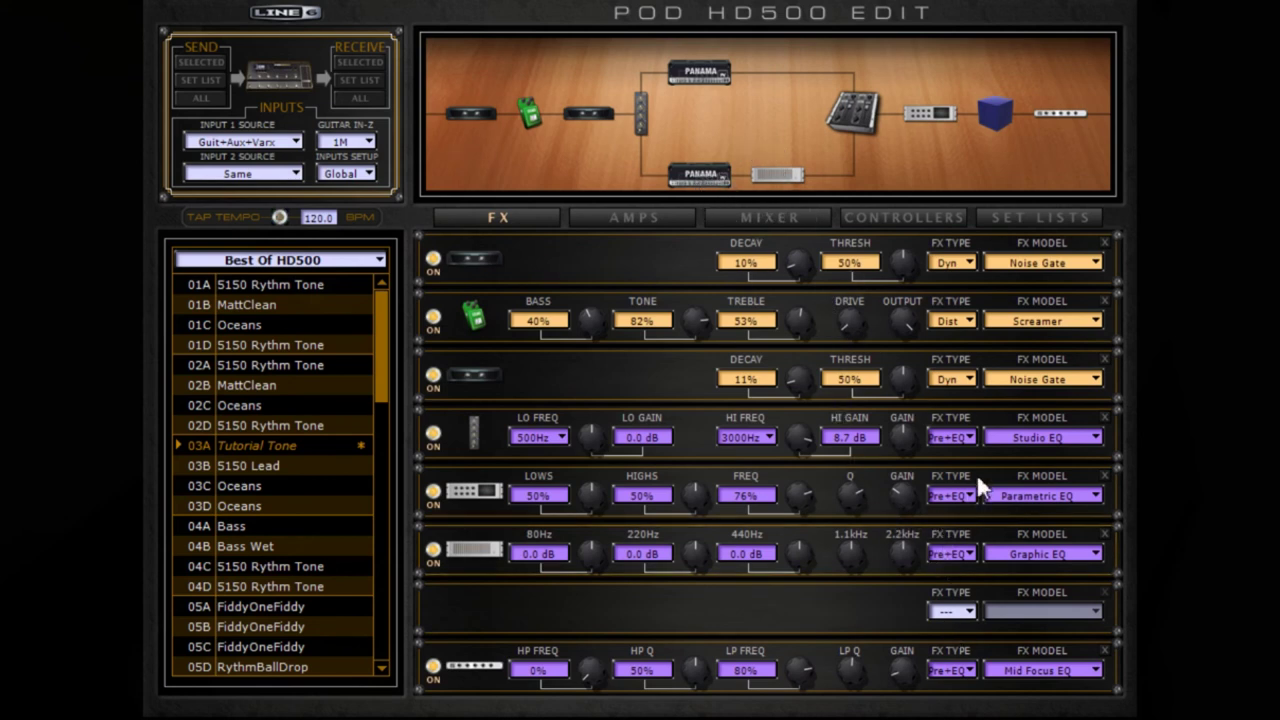
left_click(1021, 550)
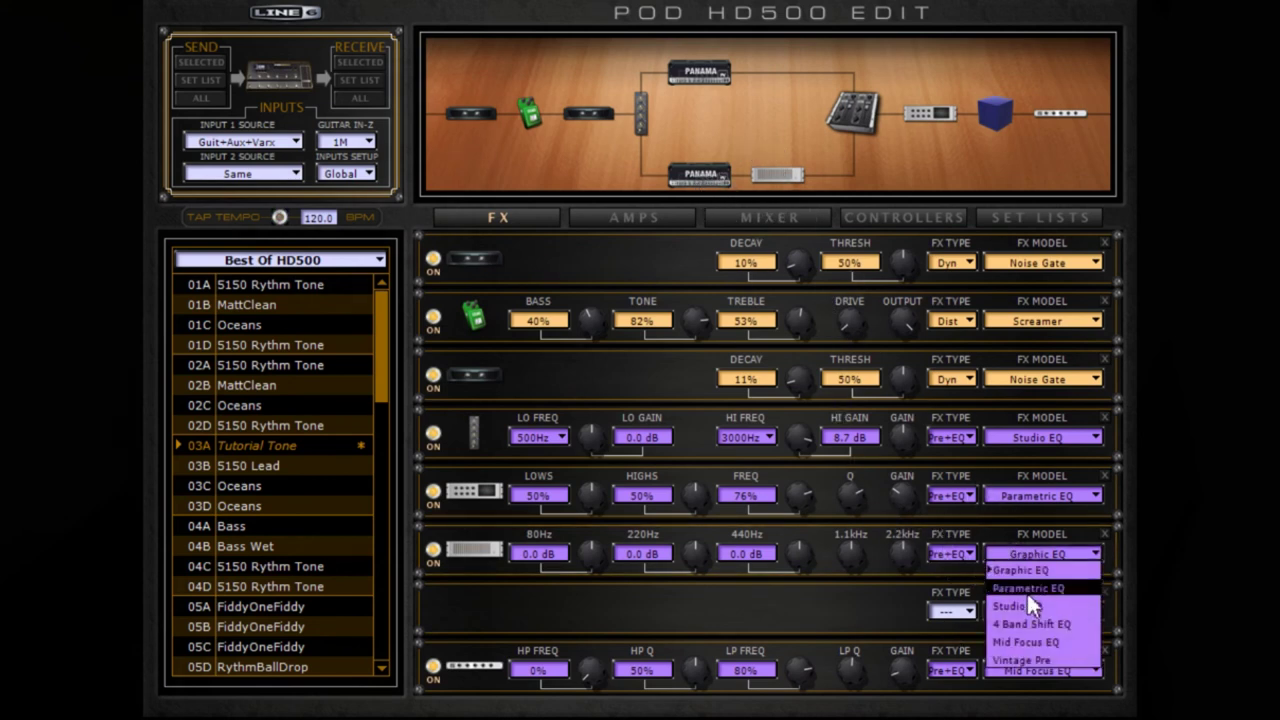
left_click(1026, 591)
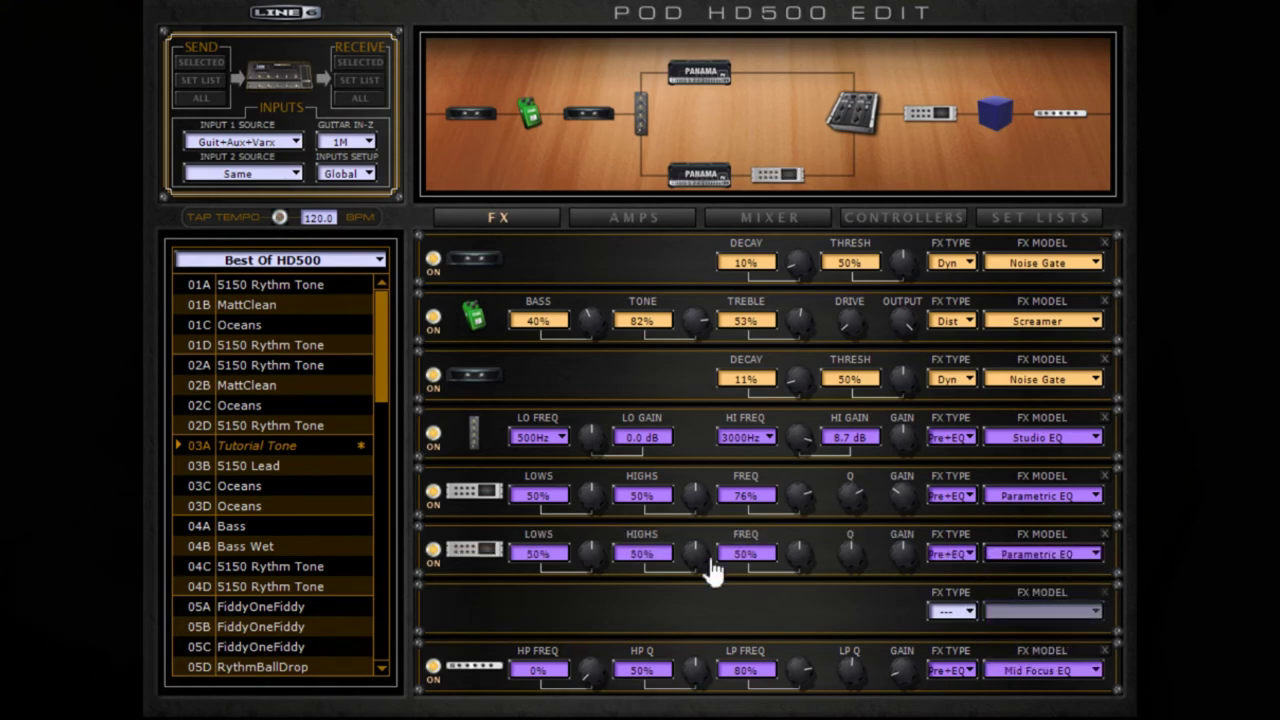
left_click(436, 556)
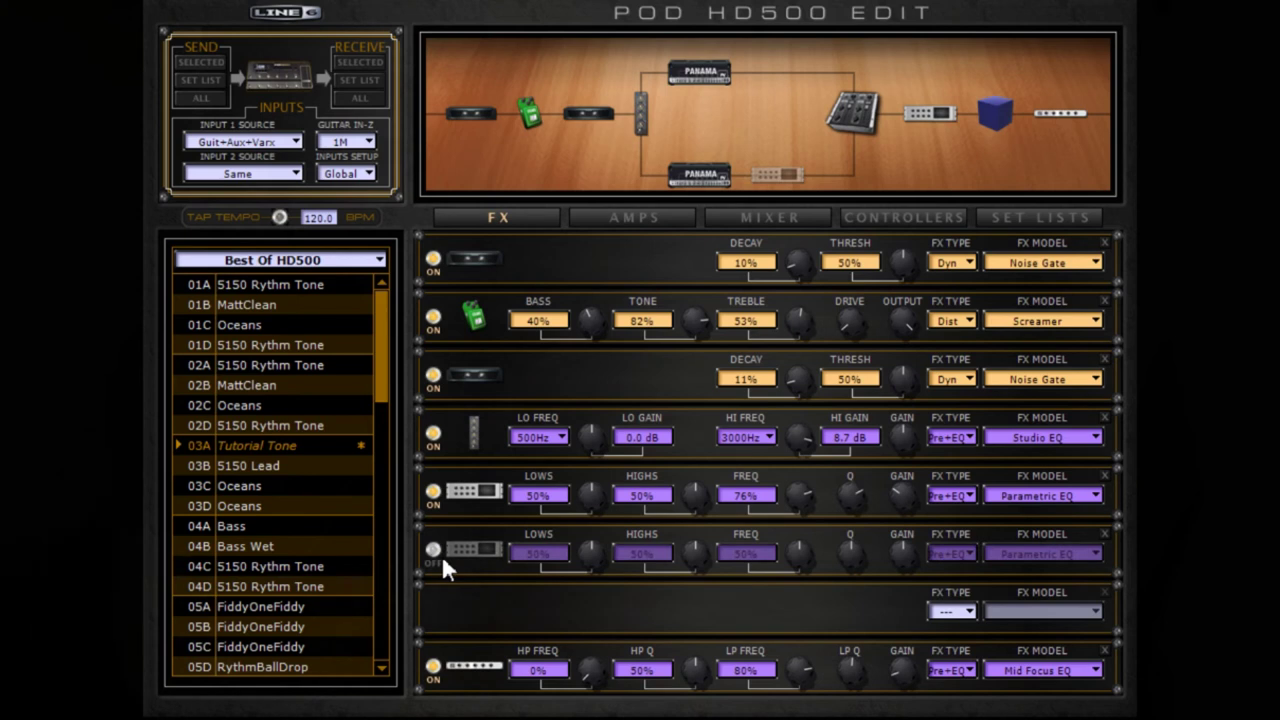
left_click(442, 558)
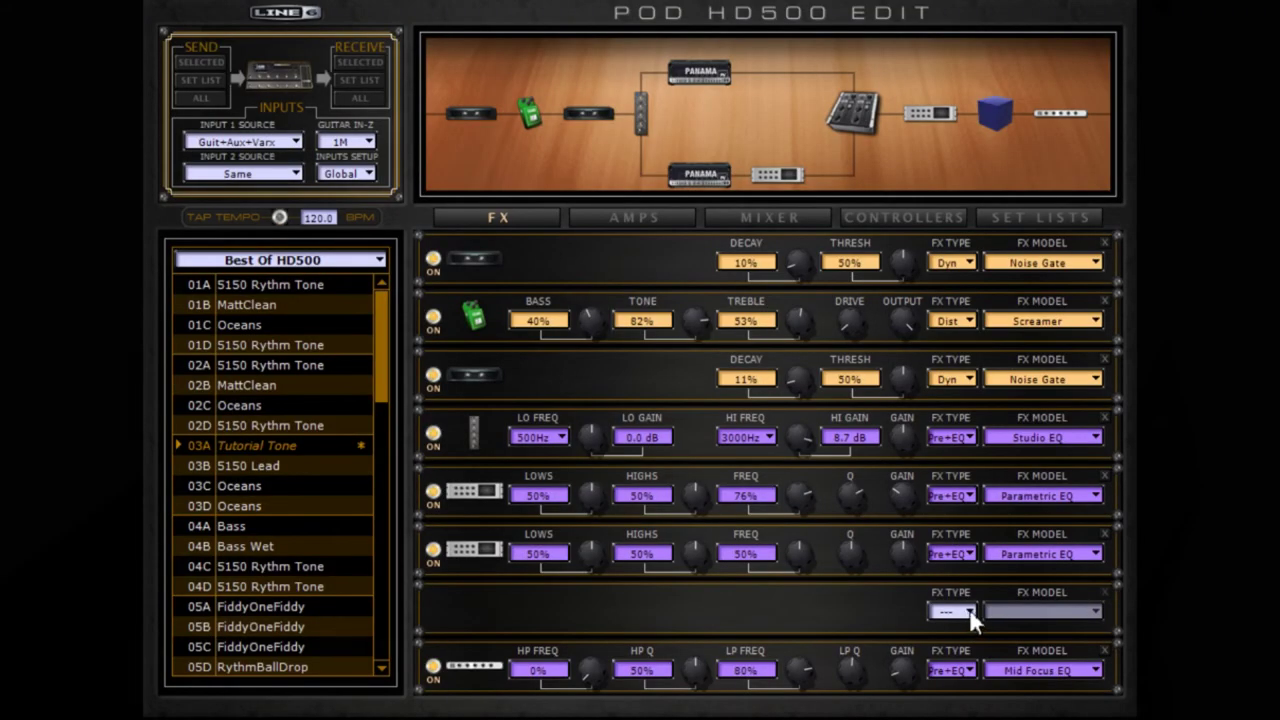
Step: Set the empty seventh slot to Pre+EQ with the Studio EQ model
left_click(969, 608)
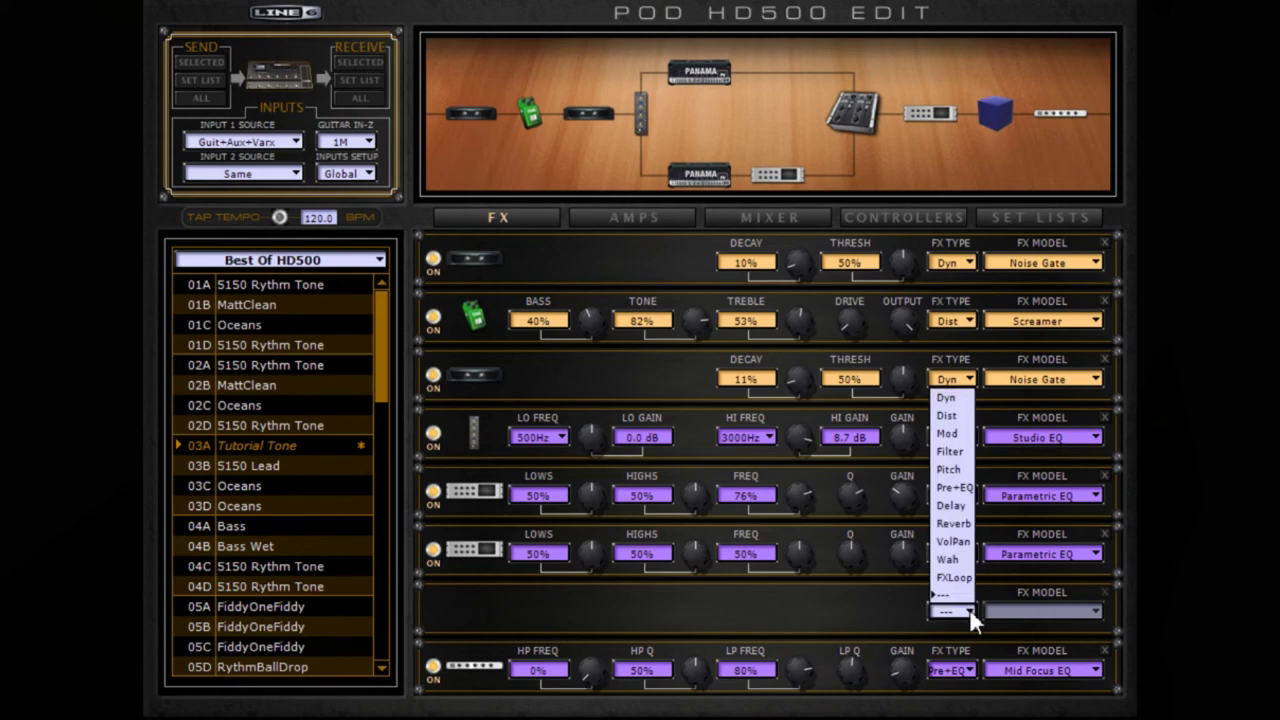
left_click(955, 488)
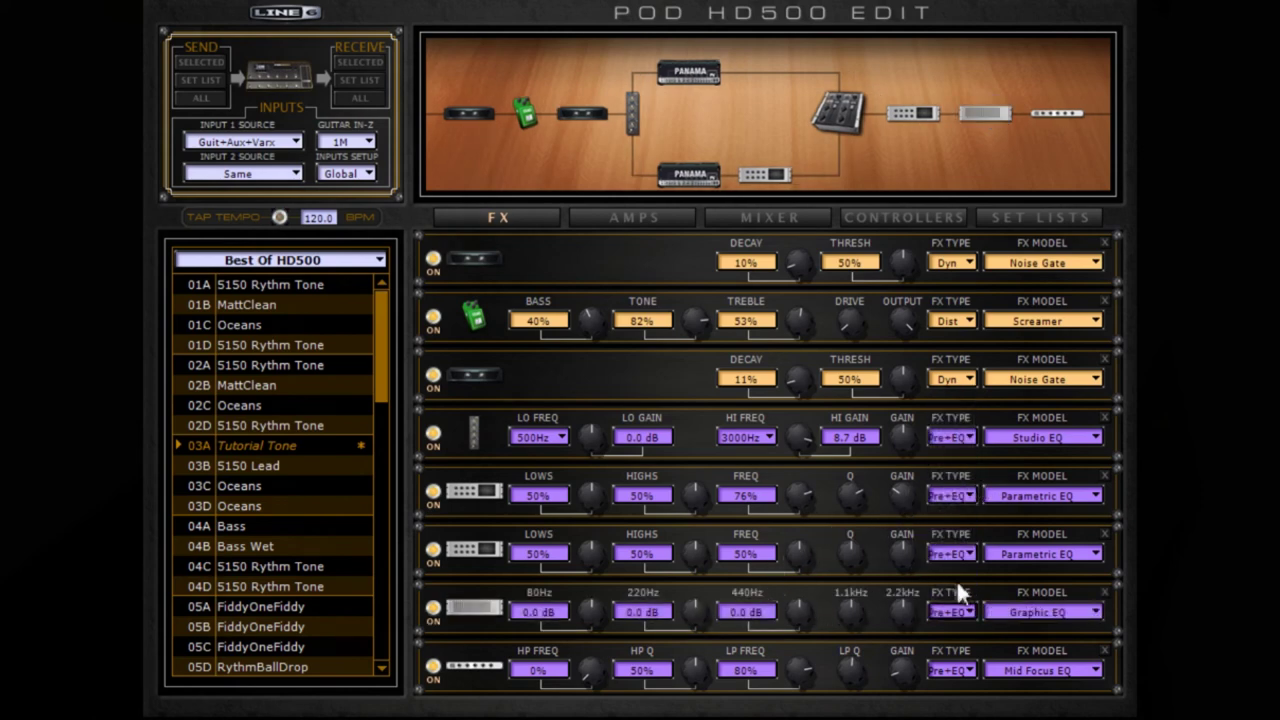
left_click(1059, 612)
left_click(1040, 541)
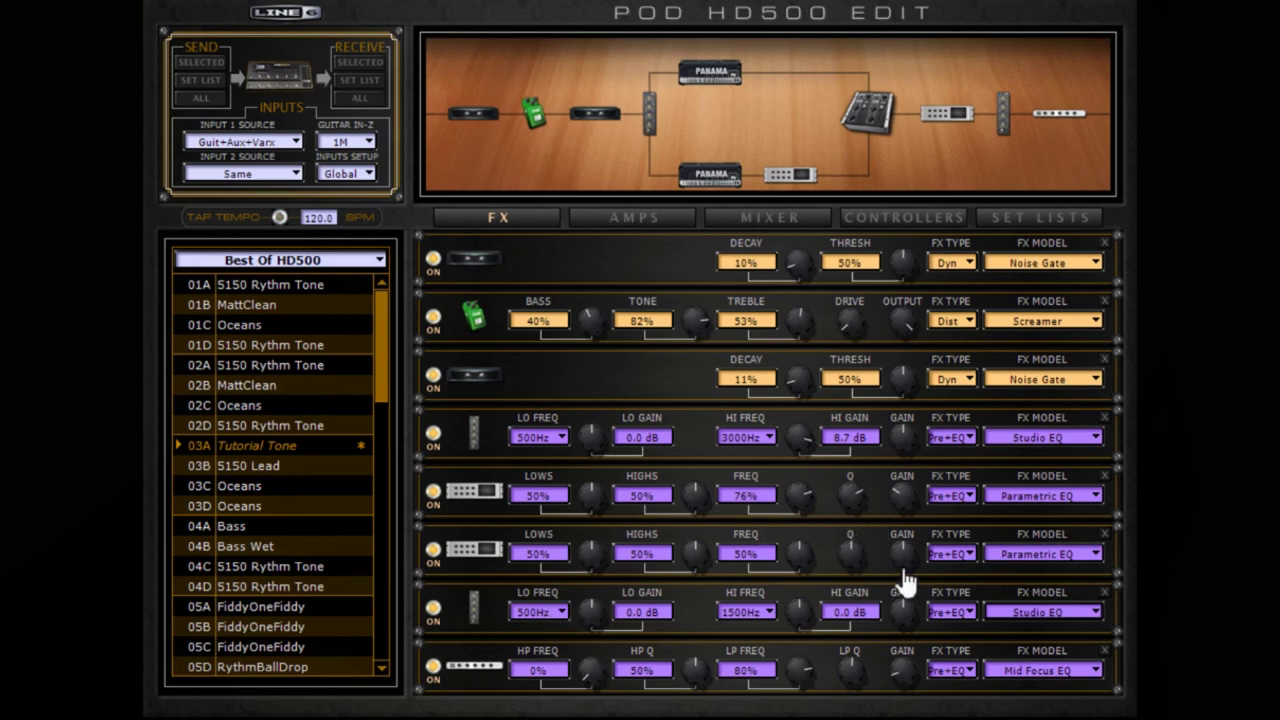
Step: Set Studio EQ lows to 700Hz at -1.9 dB and highs to 5000Hz at -2.3 dB
left_click(546, 612)
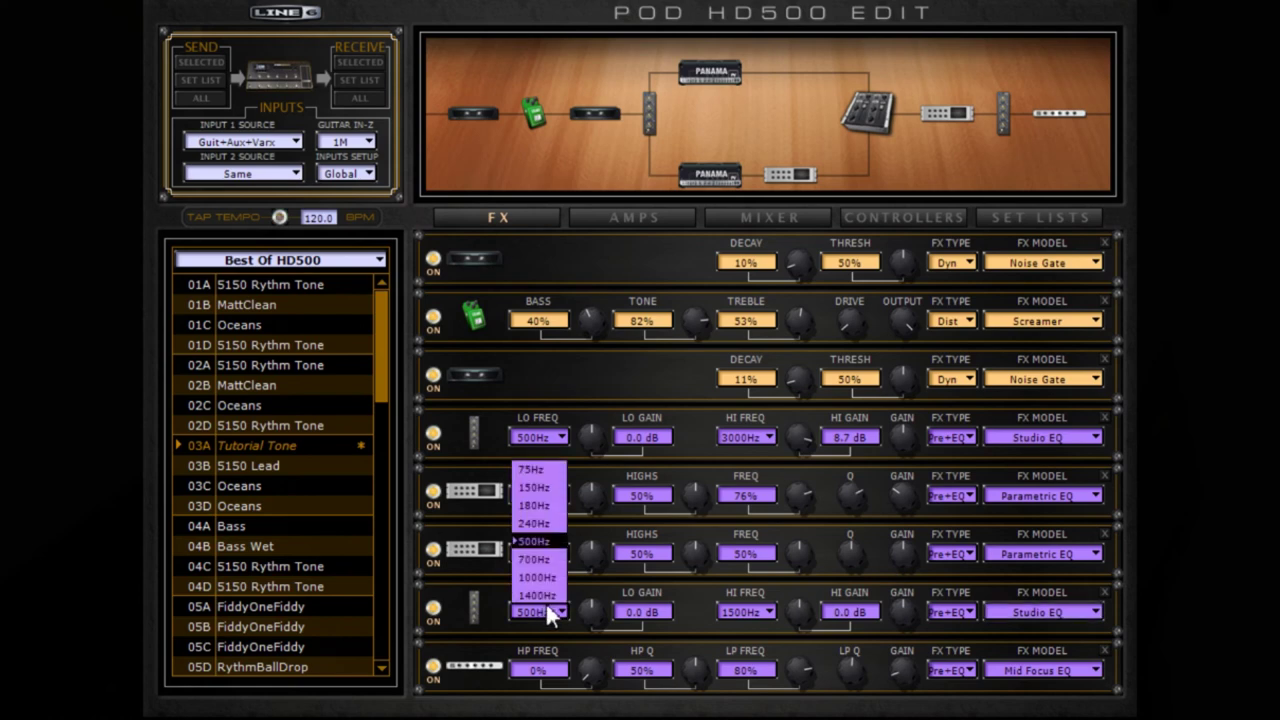
left_click(540, 559)
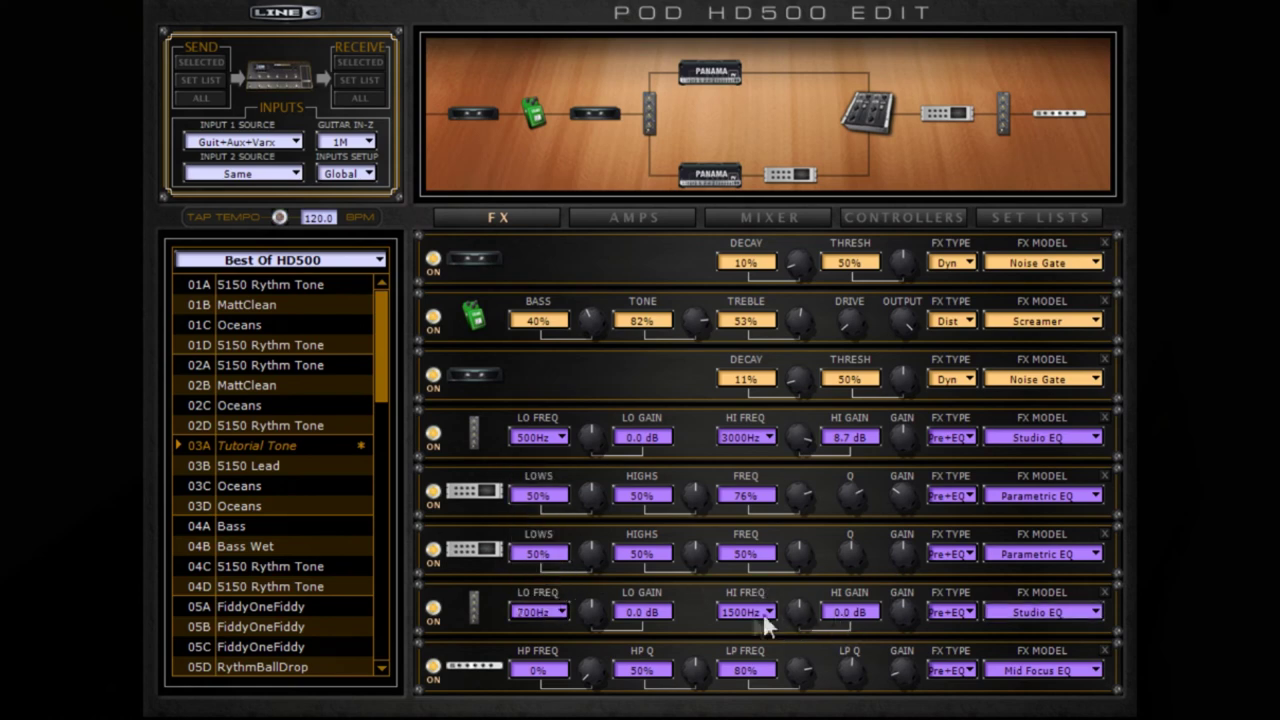
left_click(748, 612)
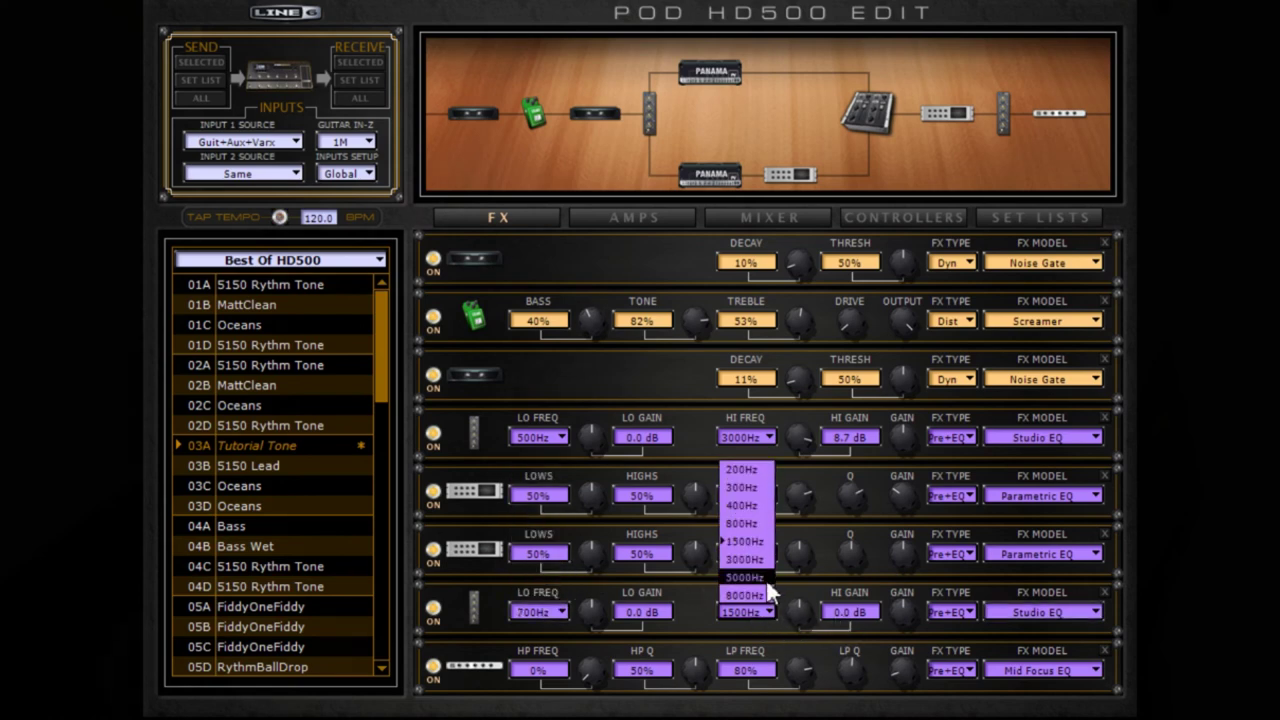
left_click(764, 578)
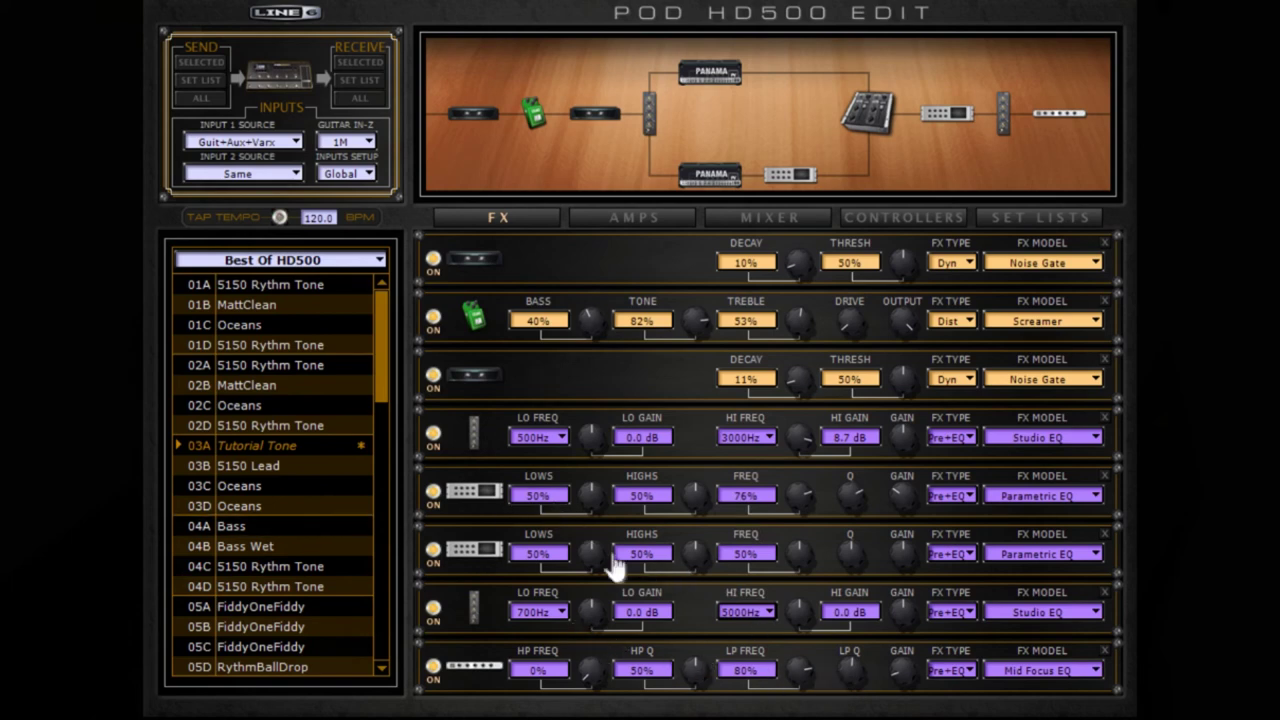
mouse_move(604, 632)
left_mouse_down()
mouse_move(602, 645)
mouse_move(604, 627)
left_mouse_up()
left_click_drag(800, 614, 799, 655)
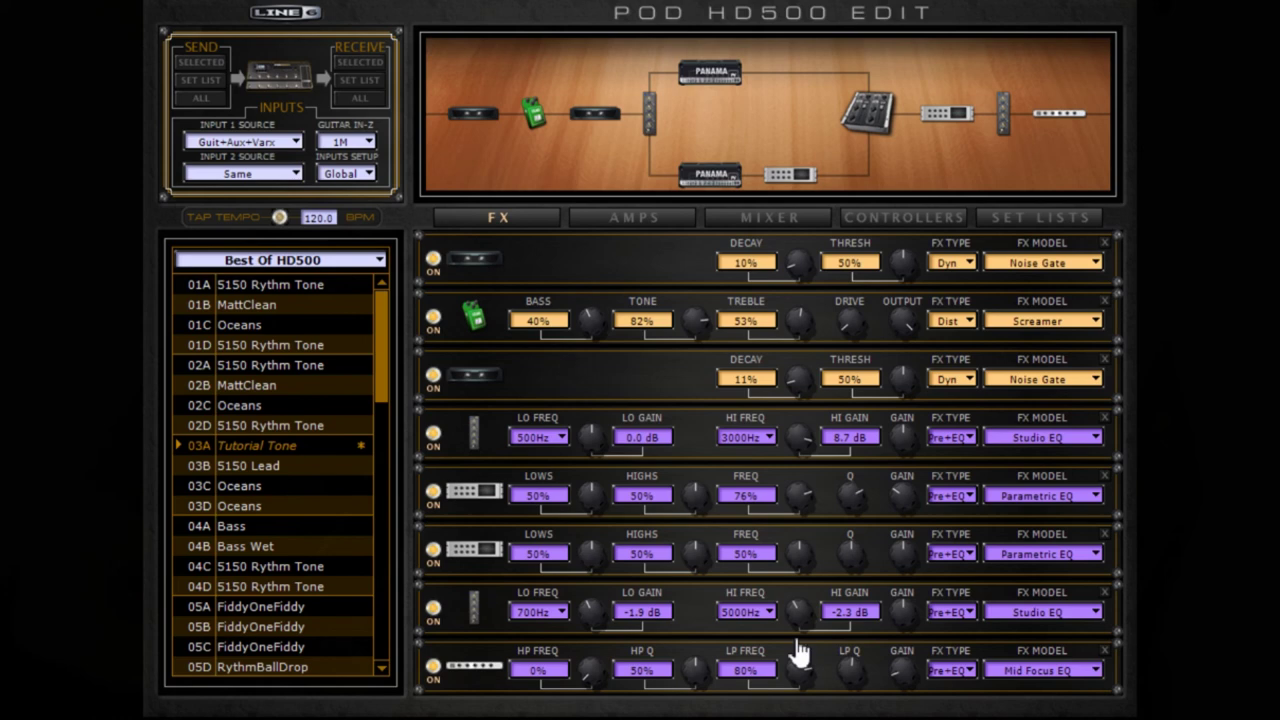
left_click(434, 606)
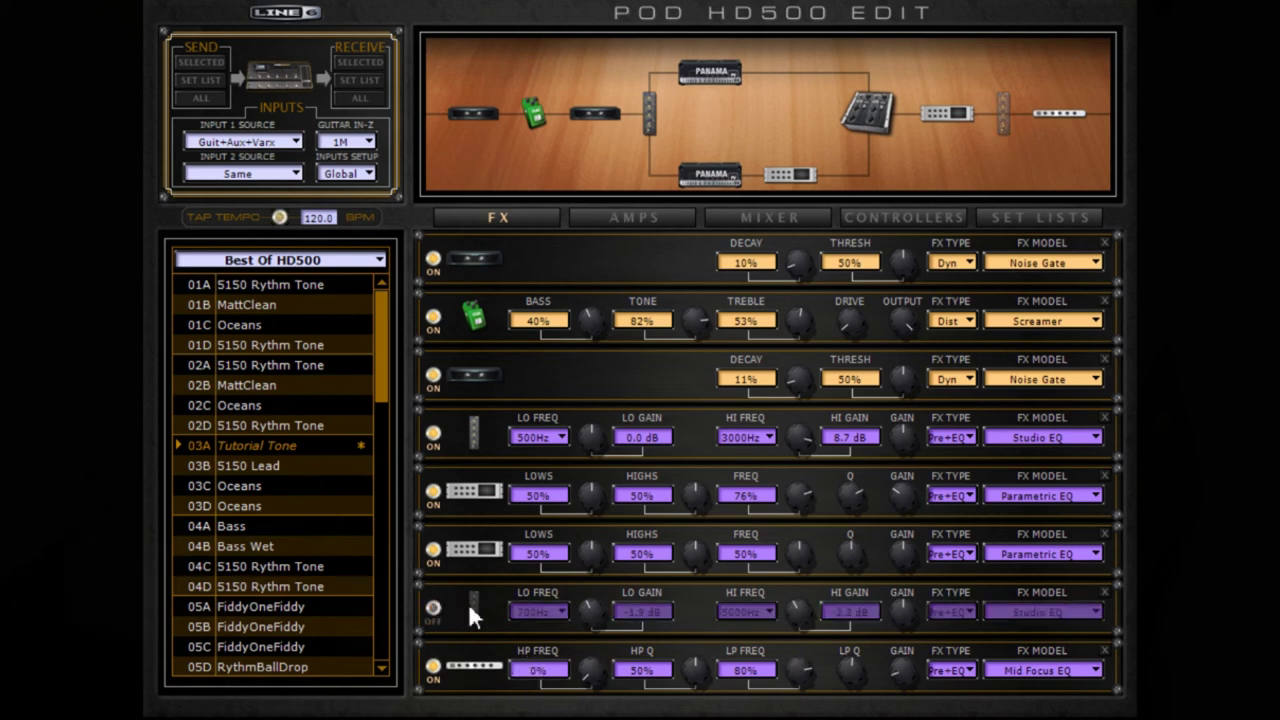
left_click(468, 603)
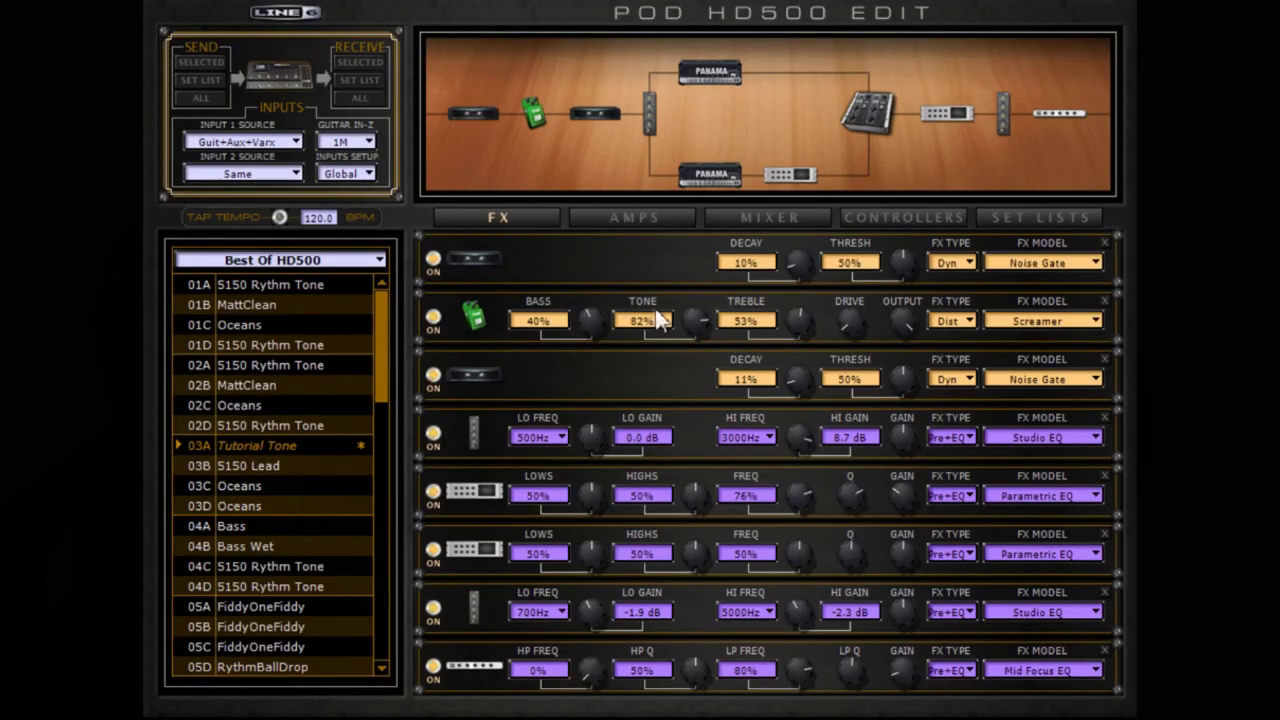
Step: Show the Amps page with both PV Panama amps at 20% drive and 40% channel volume
left_click(643, 225)
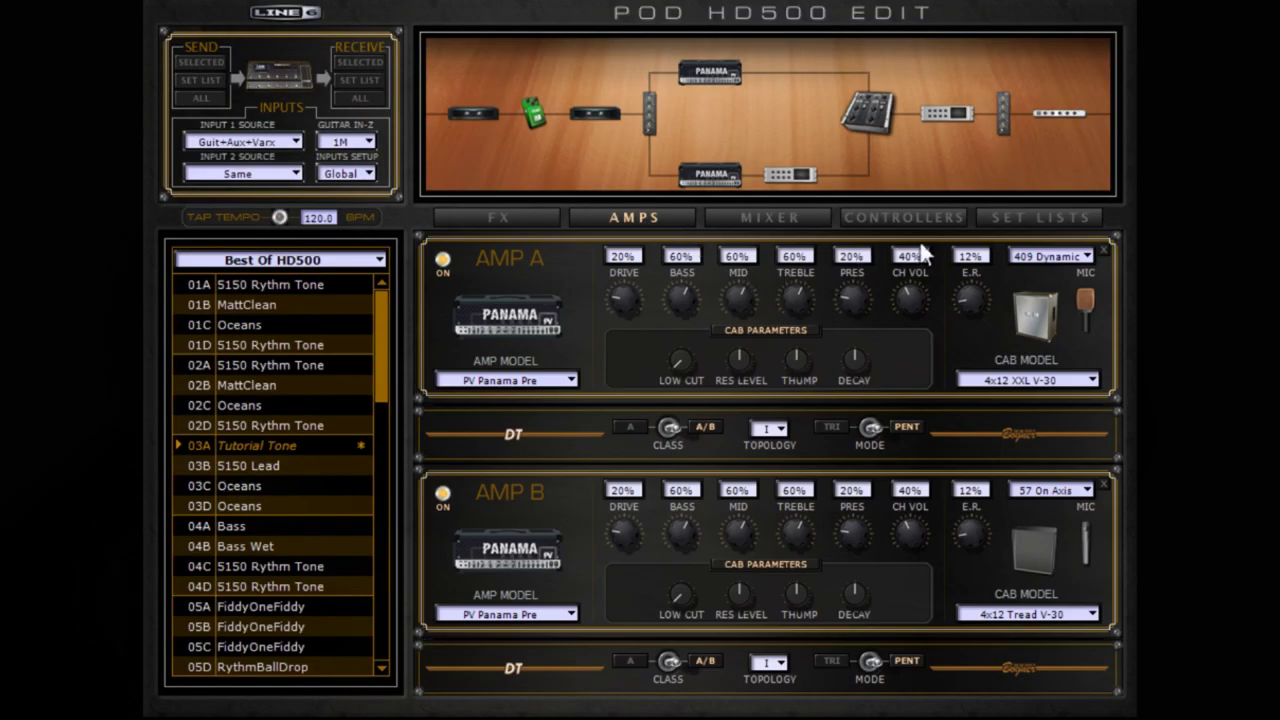